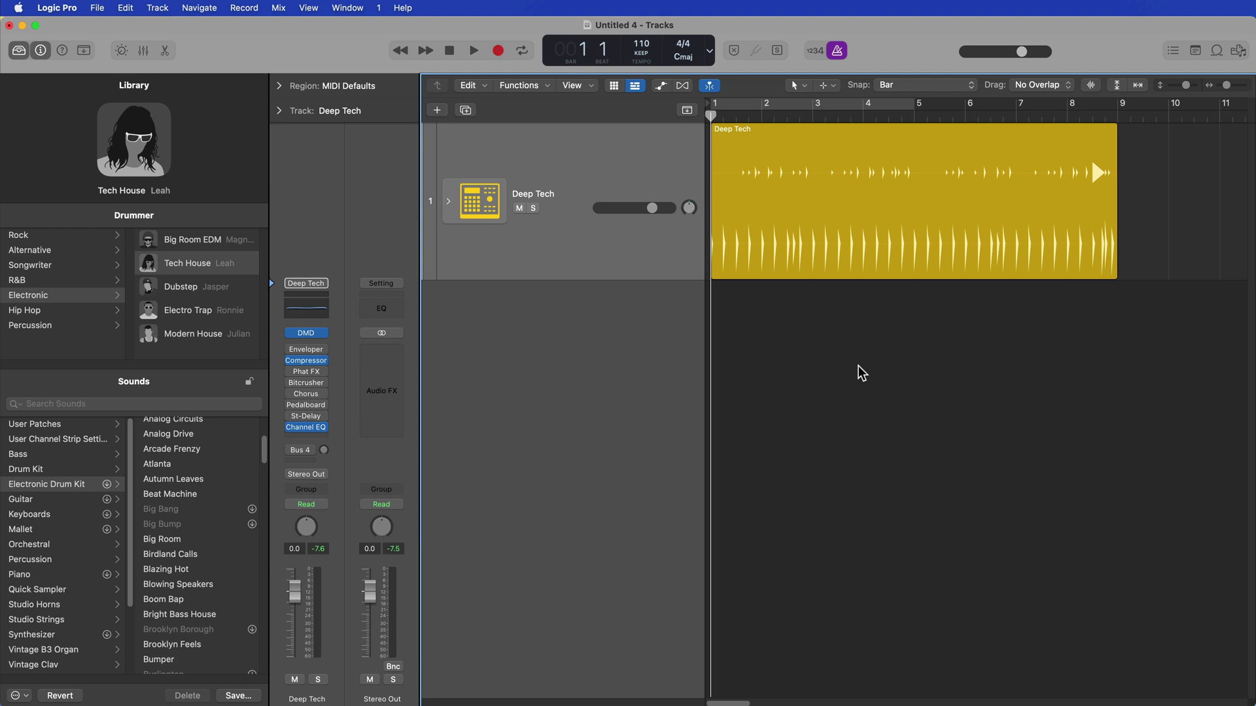
Add a Classic Electric Piano track, convert its one-bar region to a pattern region, and open it in the Step Sequencer
{"action": "double_click", "coordinate": [858, 366]}
{"action": "right_click", "coordinate": [737, 294]}
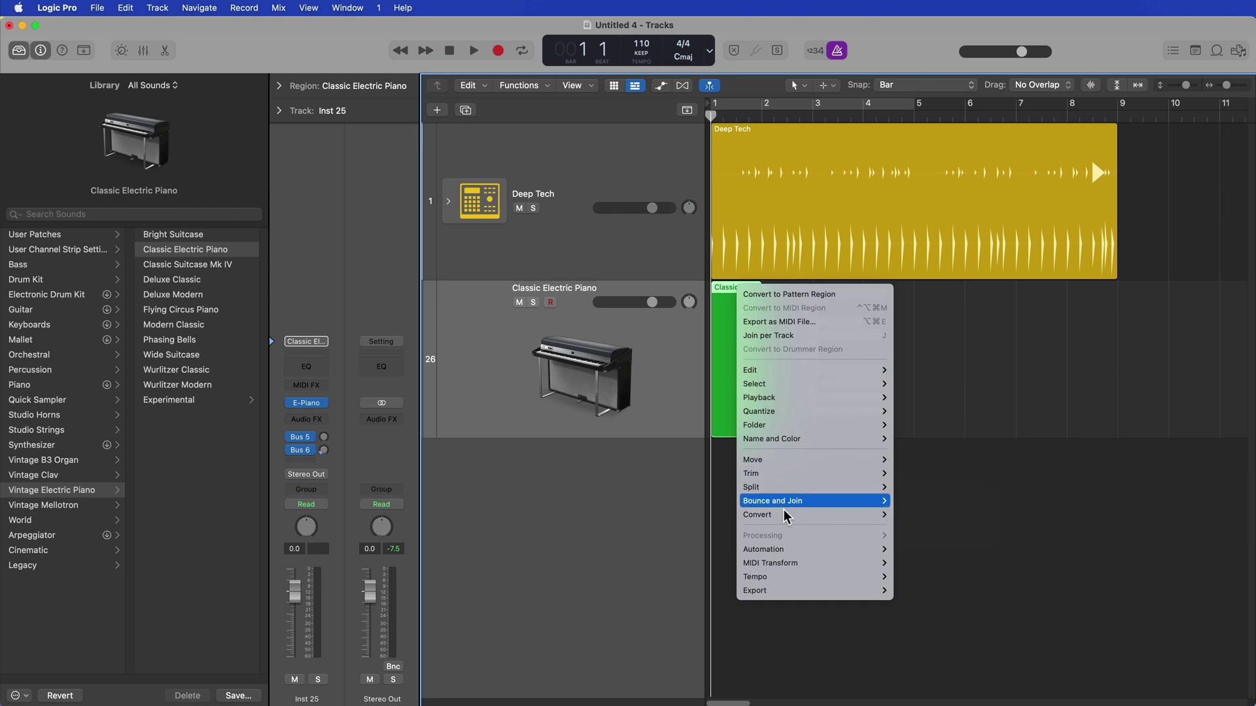
{"action": "mouse_move", "coordinate": [792, 516]}
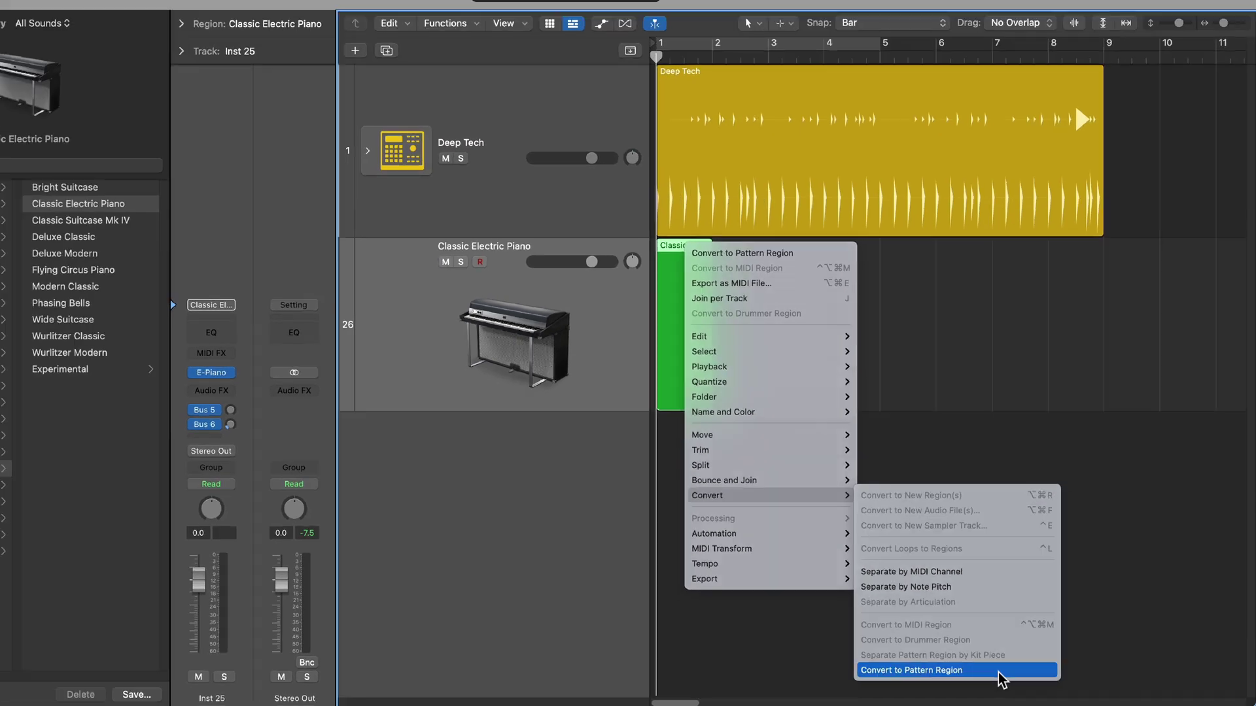
{"action": "left_click", "coordinate": [904, 658]}
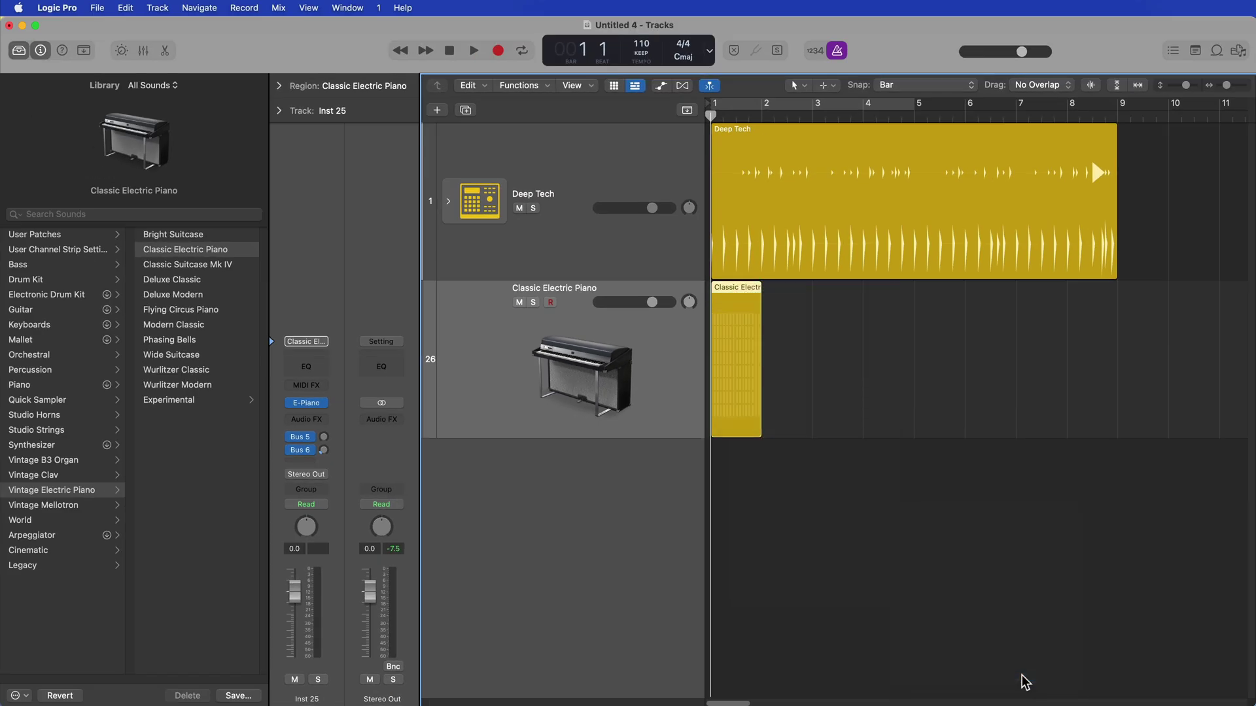
{"action": "left_click", "coordinate": [848, 353]}
{"action": "double_click", "coordinate": [737, 338]}
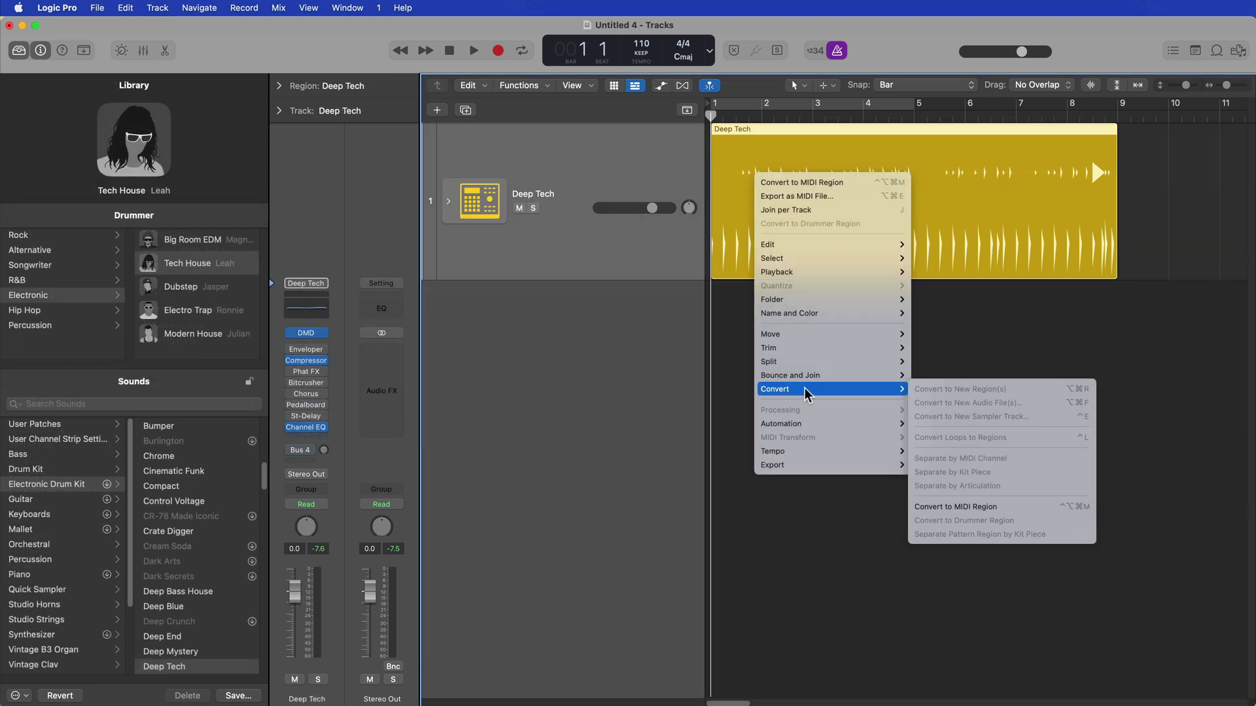
Convert the Deep Tech drummer region into a green MIDI region spanning bars 1–9
{"action": "left_click", "coordinate": [1025, 513]}
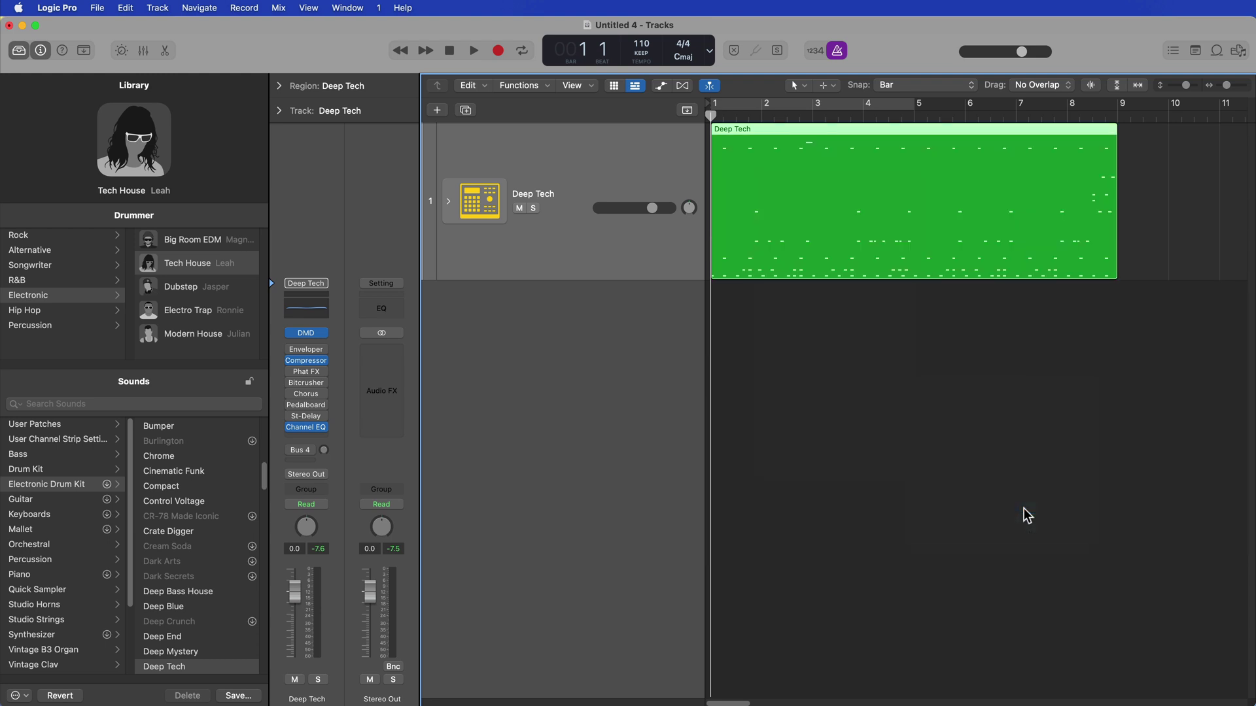
{"action": "right_click", "coordinate": [782, 166]}
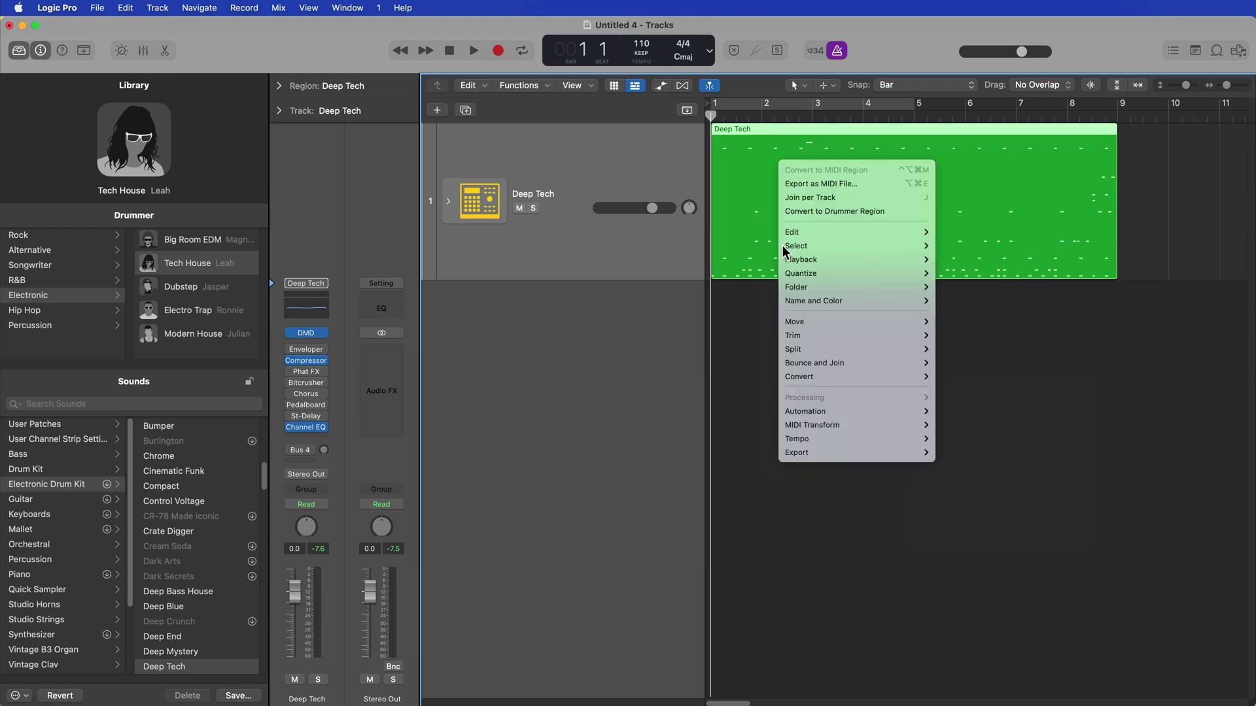
{"action": "mouse_move", "coordinate": [848, 372]}
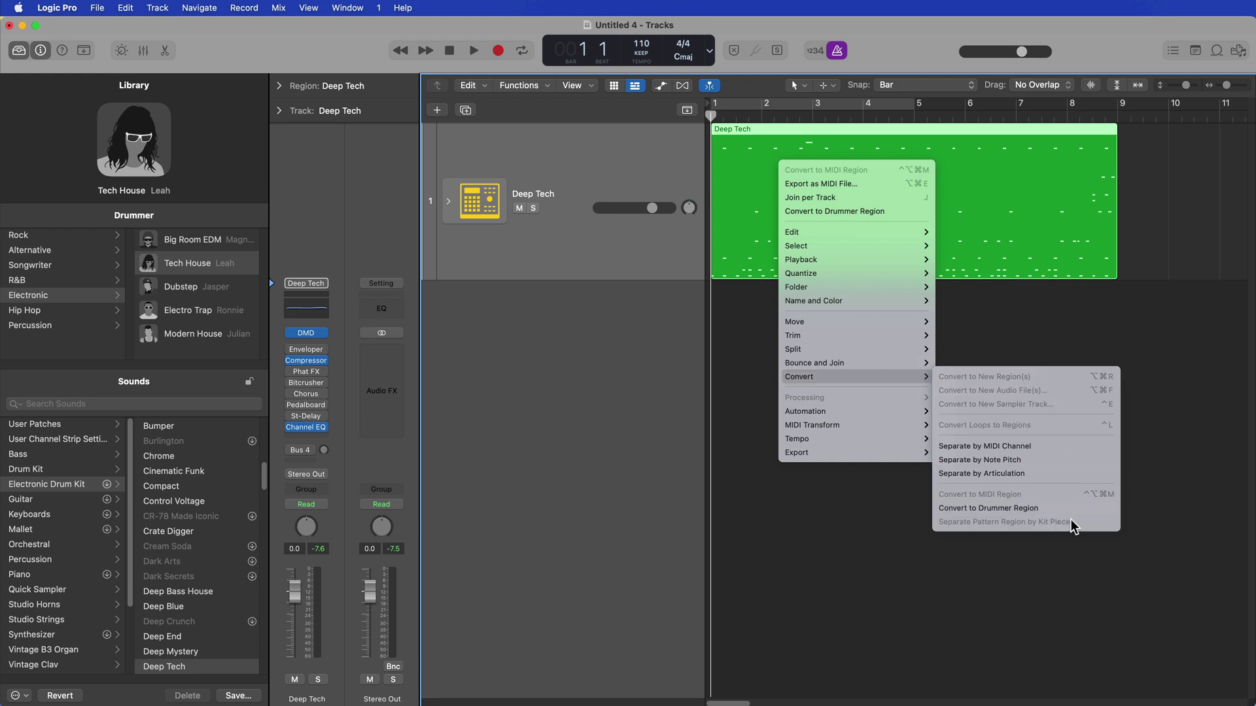
{"action": "left_click", "coordinate": [1047, 553]}
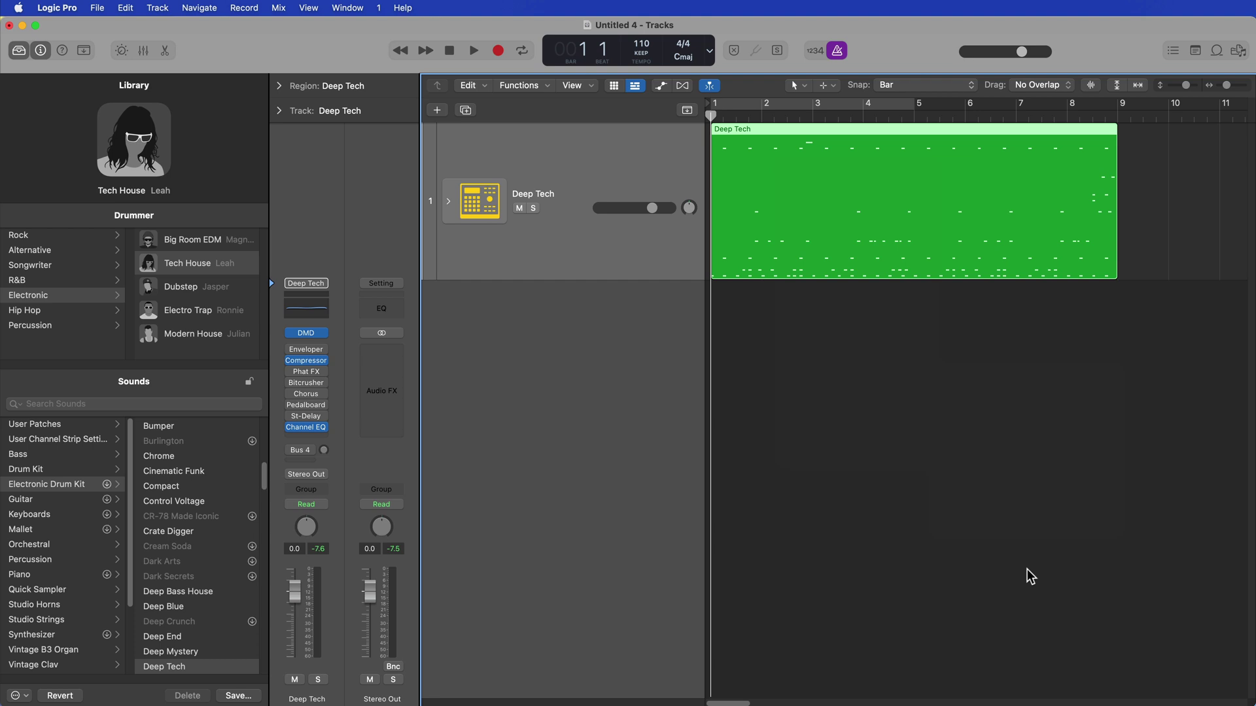
Add a Classic Electric Piano track and drag the Deep Tech MIDI region onto it
{"action": "double_click", "coordinate": [548, 388]}
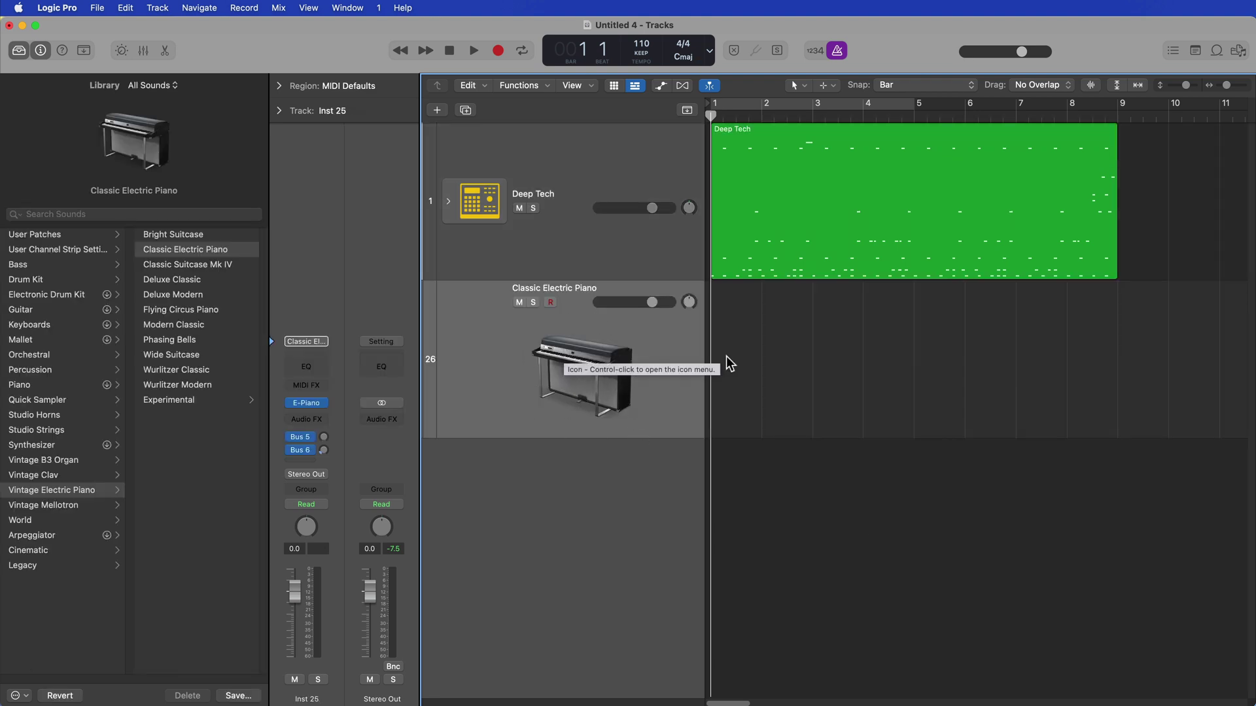
{"action": "left_click_drag", "start_coordinate": [778, 262], "coordinate": [763, 291]}
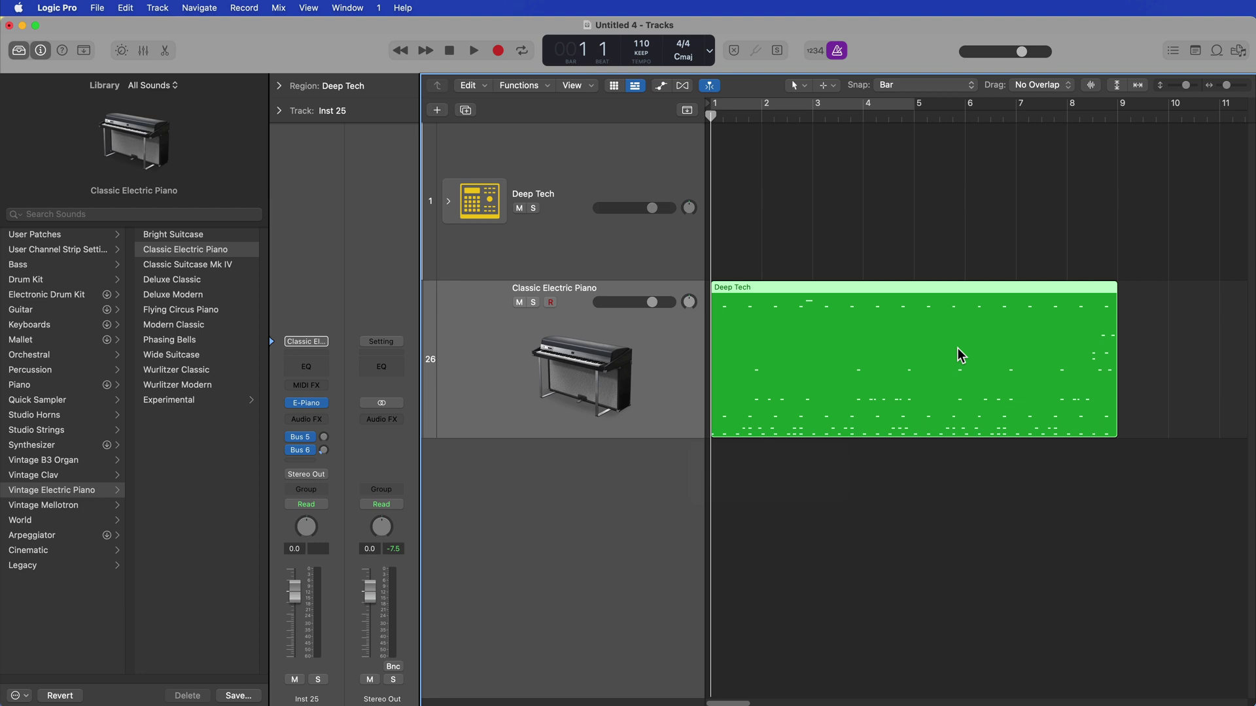
{"action": "right_click", "coordinate": [773, 286]}
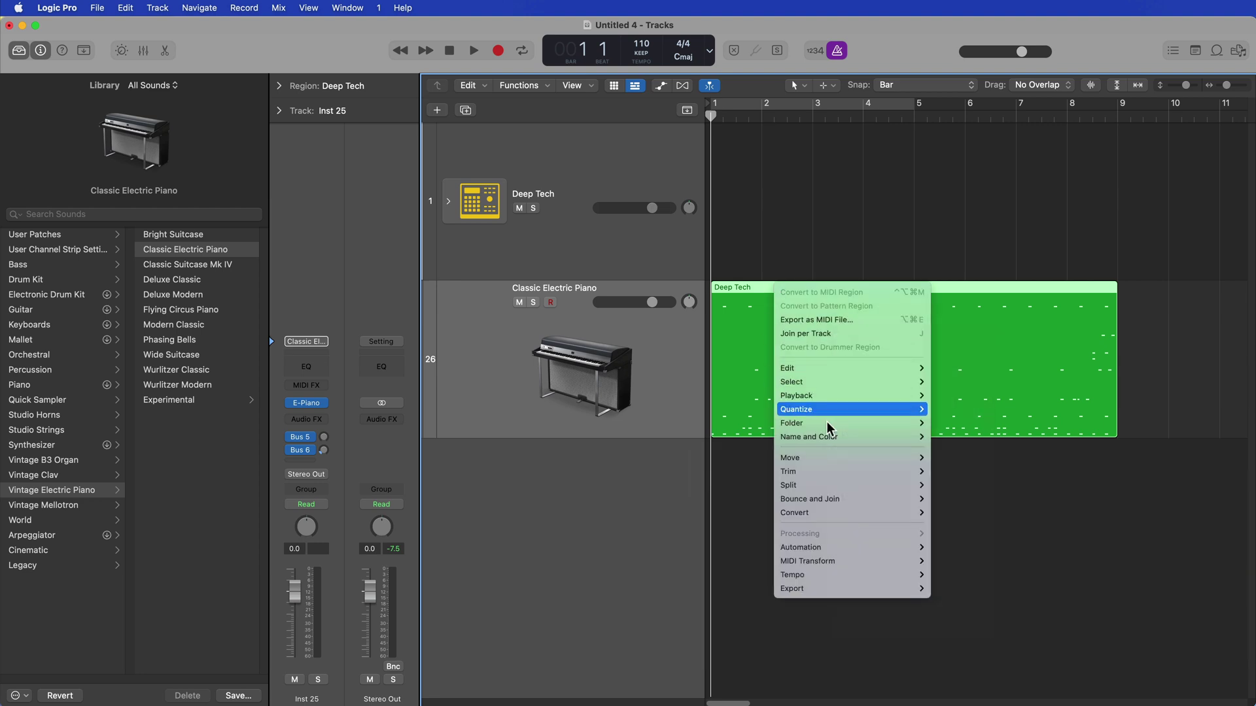
{"action": "mouse_move", "coordinate": [843, 512]}
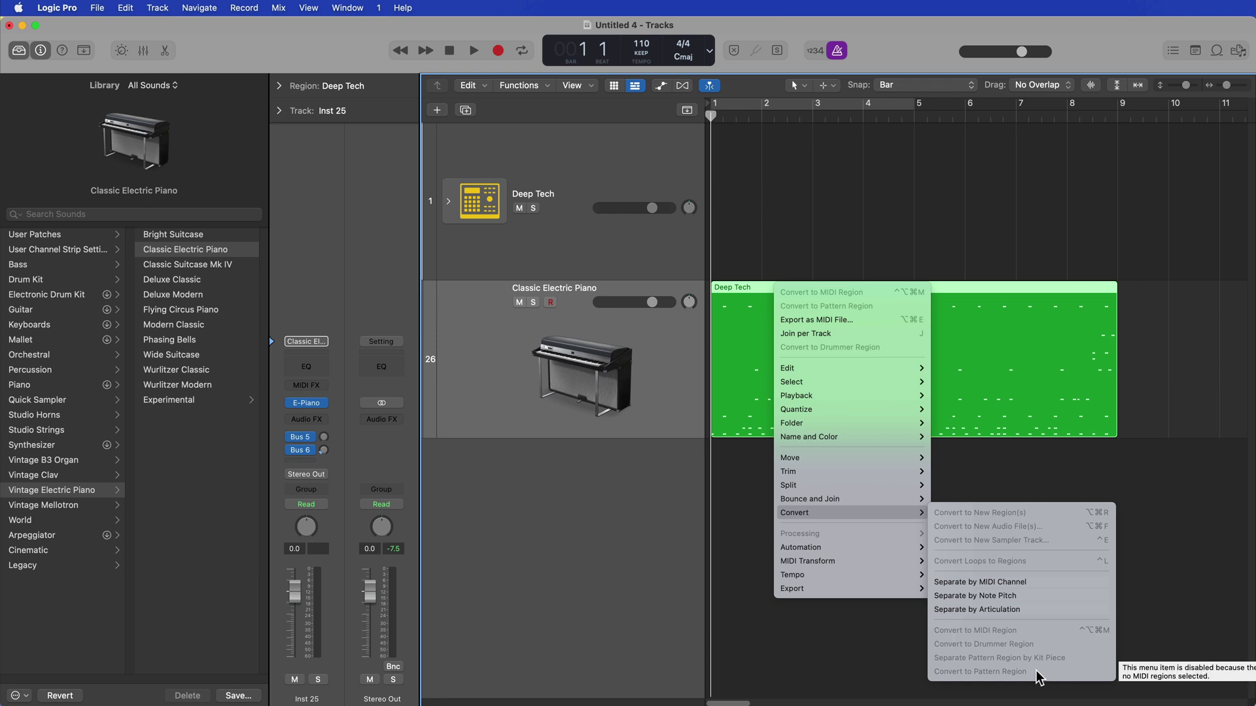
{"action": "left_click", "coordinate": [1067, 484]}
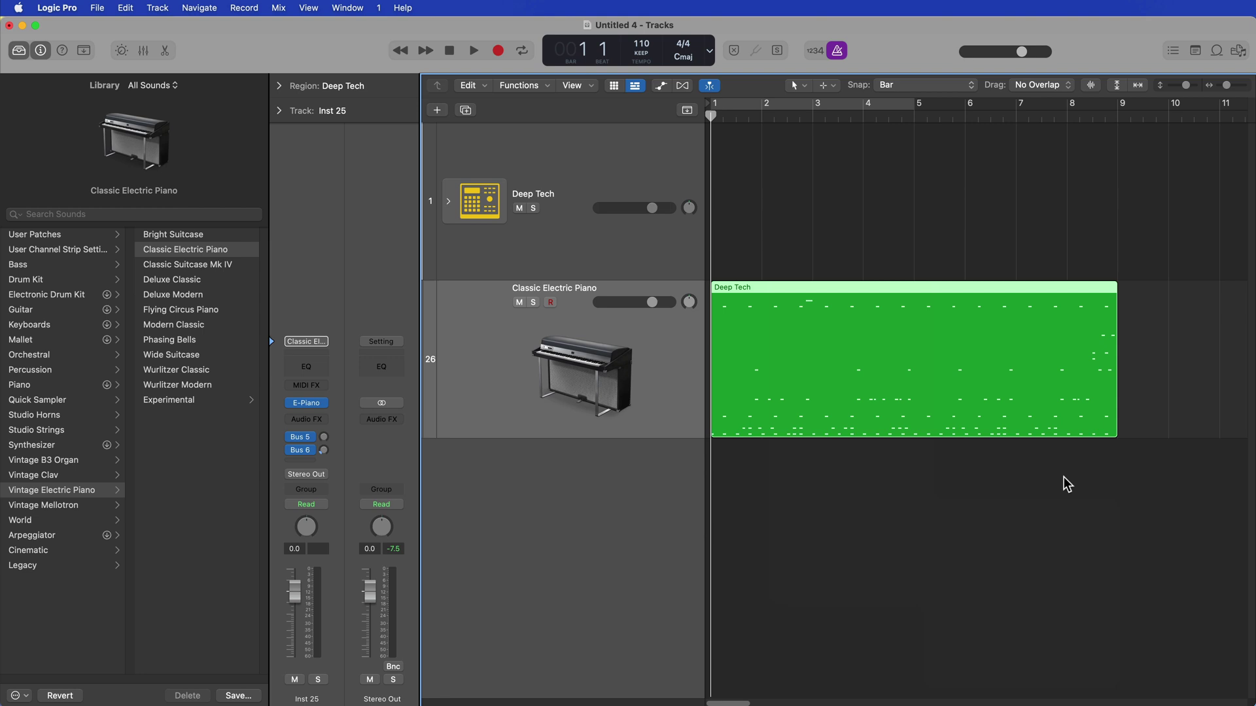
Undo the move so the Deep Tech MIDI region returns to its track, then show its Convert options
{"action": "key", "text": "super+z"}
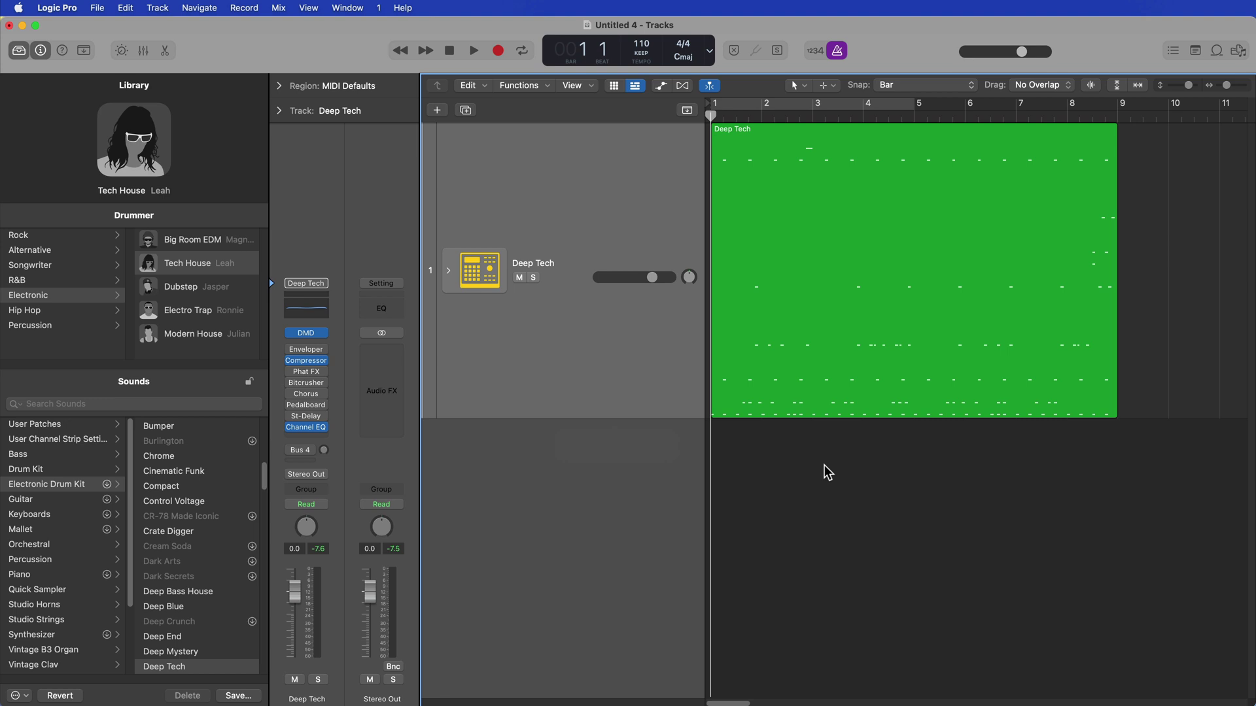
{"action": "left_click", "coordinate": [735, 180]}
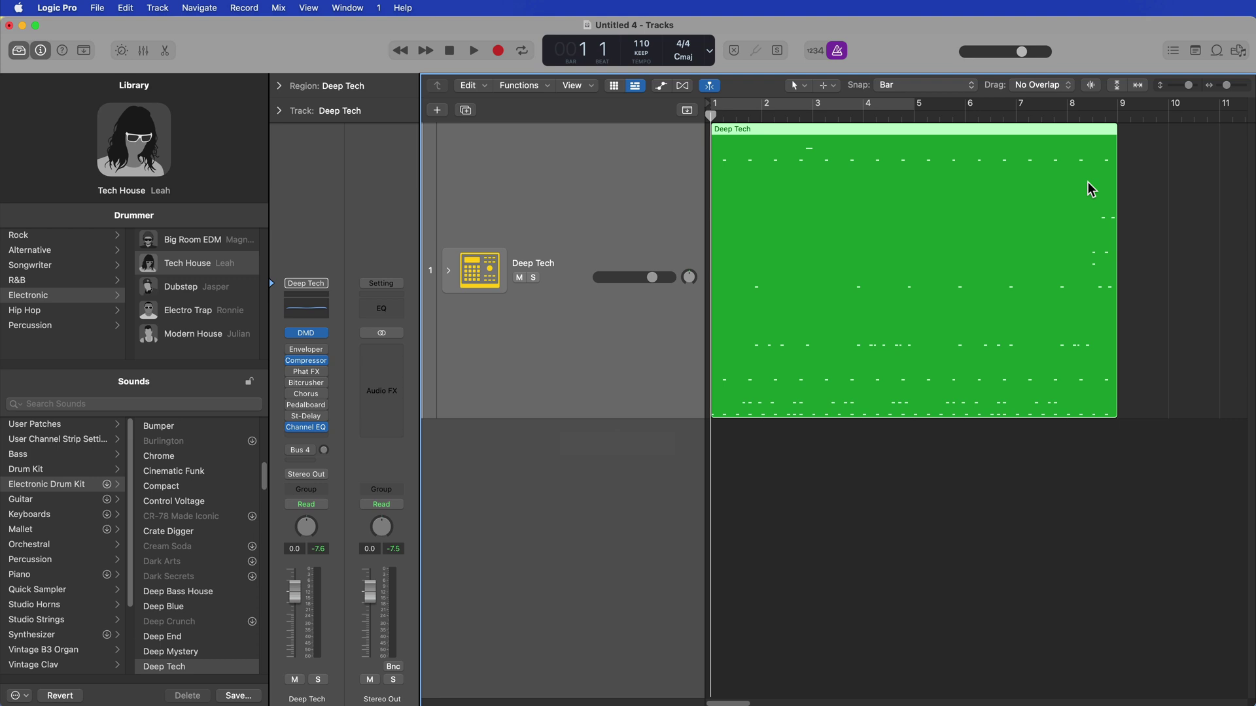
{"action": "mouse_move", "coordinate": [242, 177]}
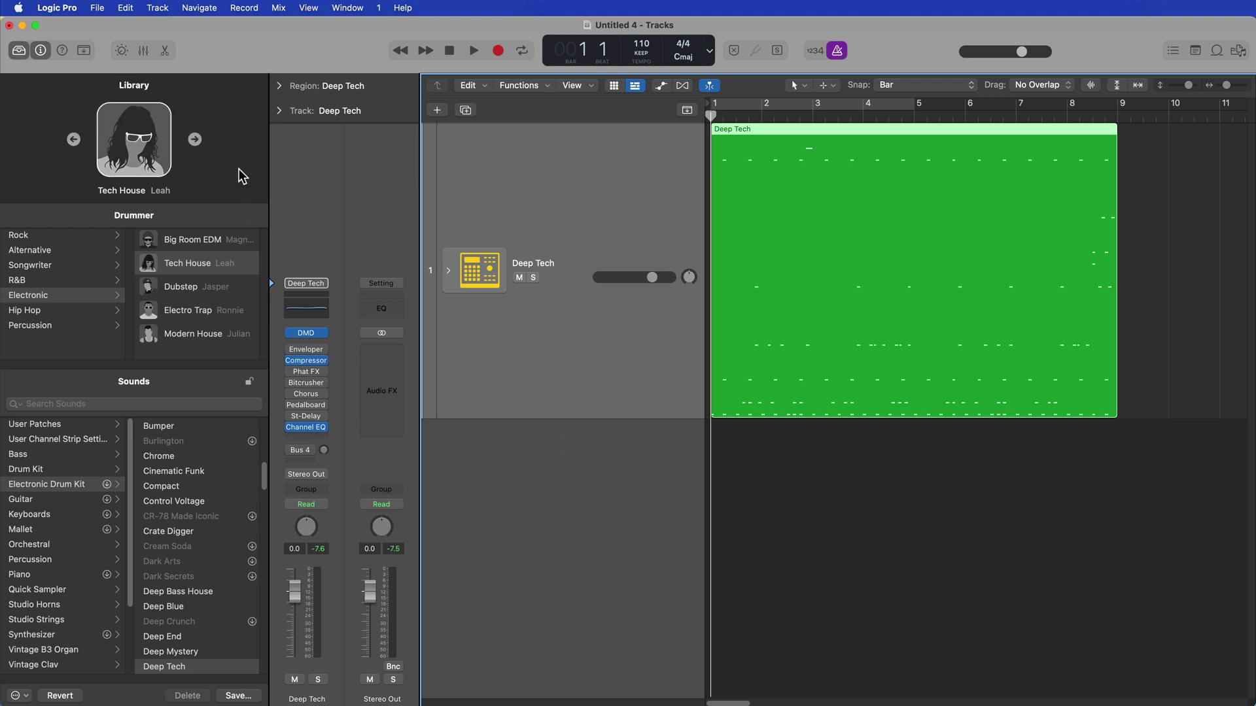
{"action": "right_click", "coordinate": [725, 218]}
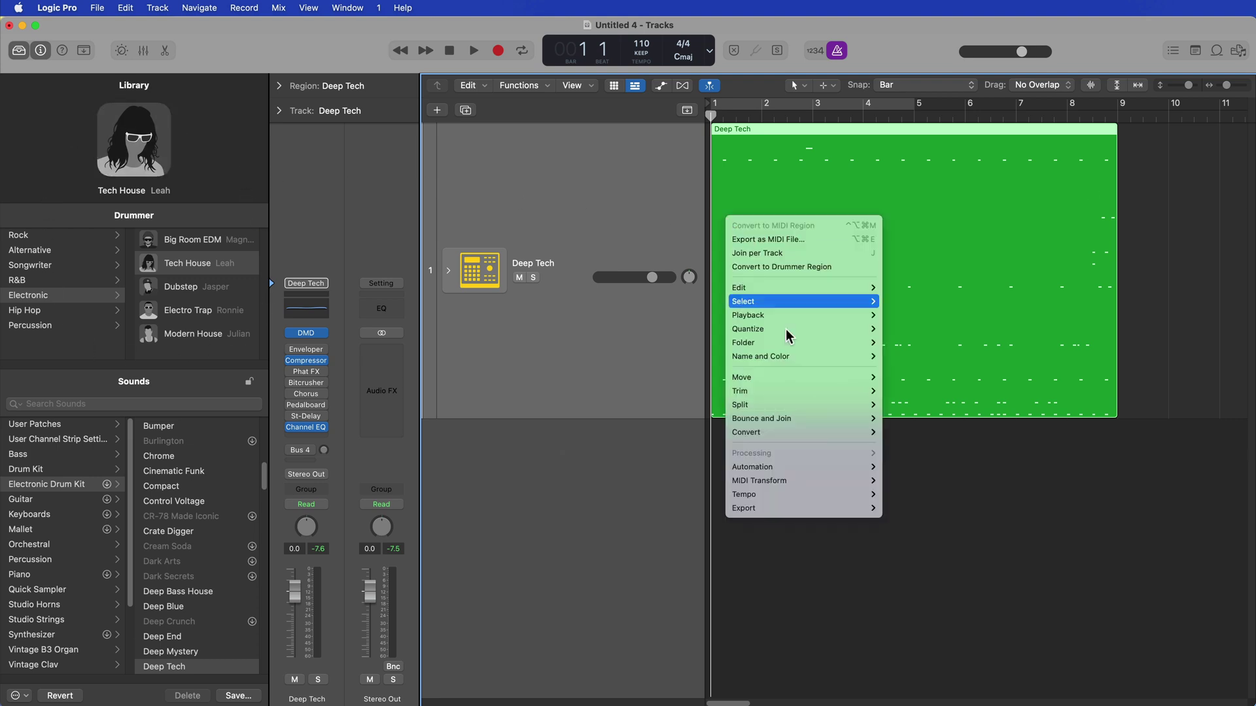
{"action": "mouse_move", "coordinate": [830, 433]}
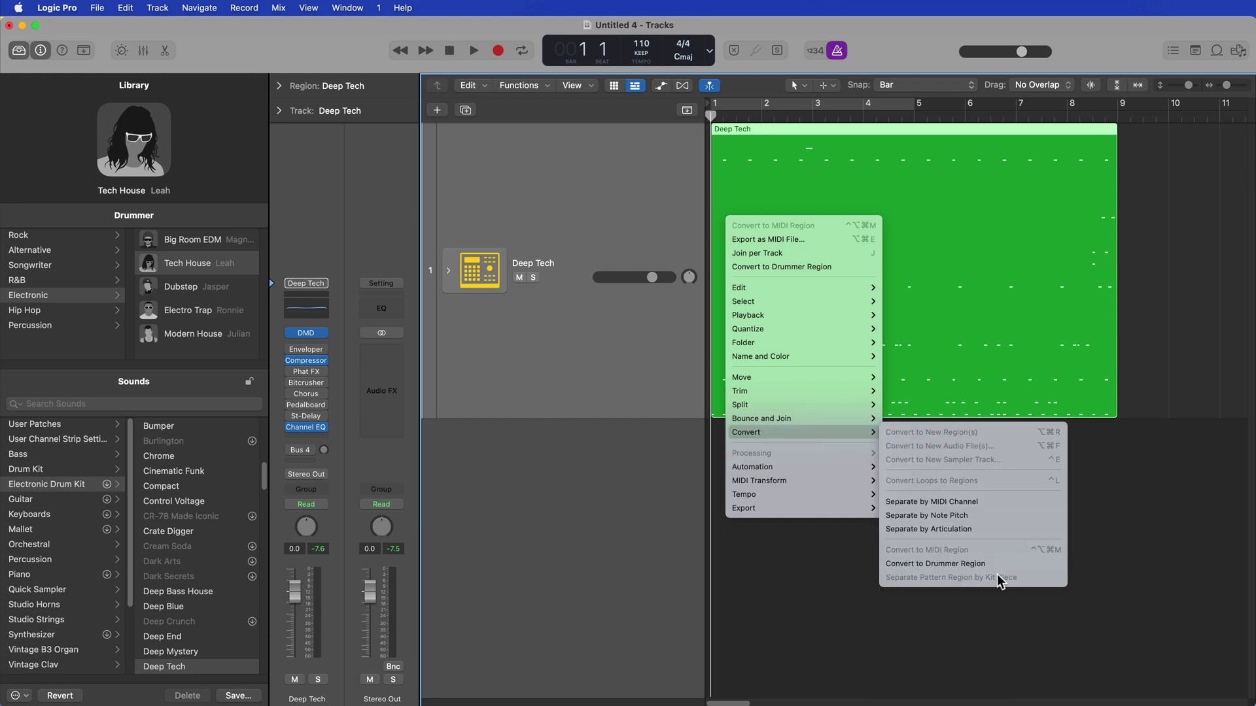
Split the Deep Tech MIDI region at bar 5 with a marquee over bars 5–9
{"action": "left_click", "coordinate": [1121, 543]}
{"action": "left_click", "coordinate": [1170, 188]}
{"action": "left_click_drag", "start_coordinate": [1170, 187], "coordinate": [929, 201]}
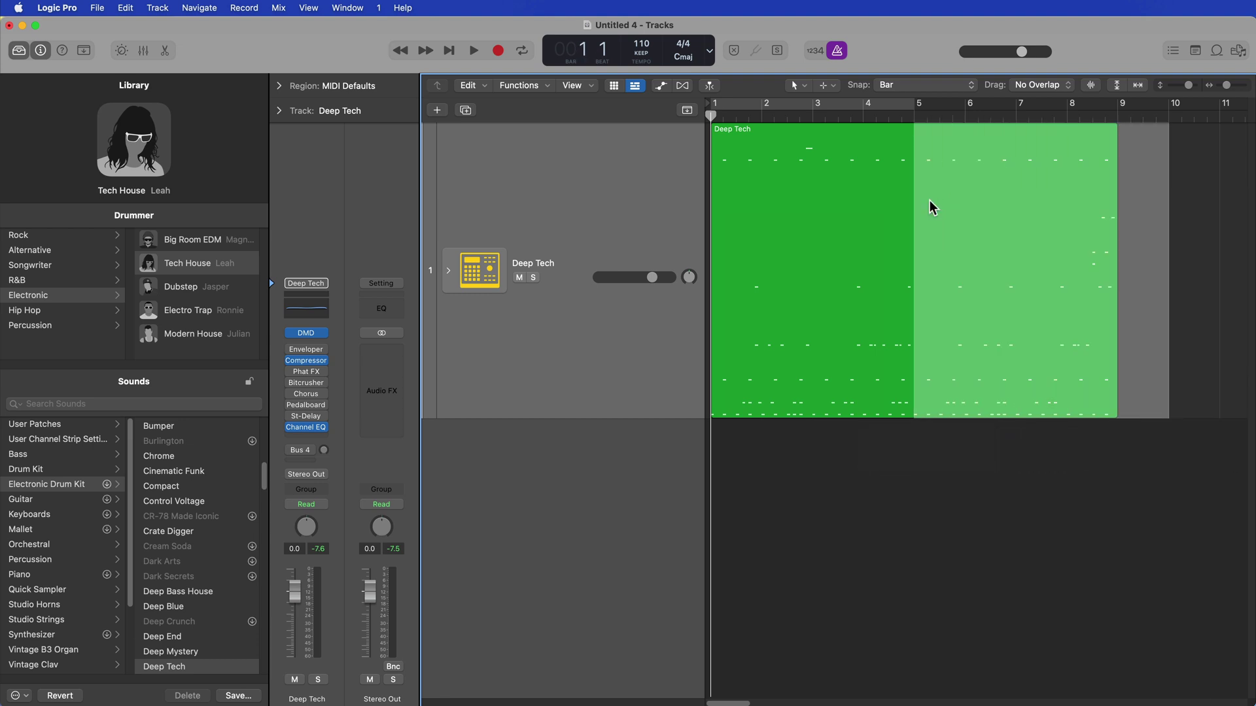
{"action": "left_click", "coordinate": [948, 245]}
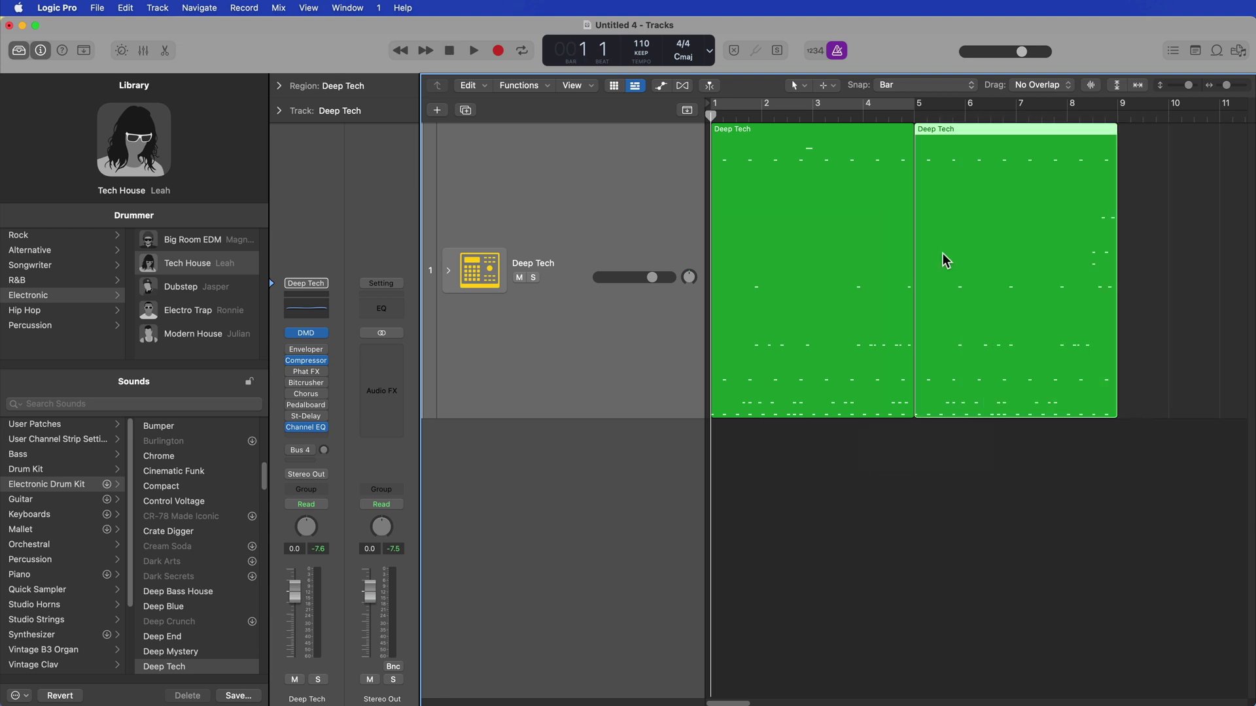
Select both Deep Tech regions, bars 1–5 and 5–9
{"action": "left_click", "coordinate": [832, 87]}
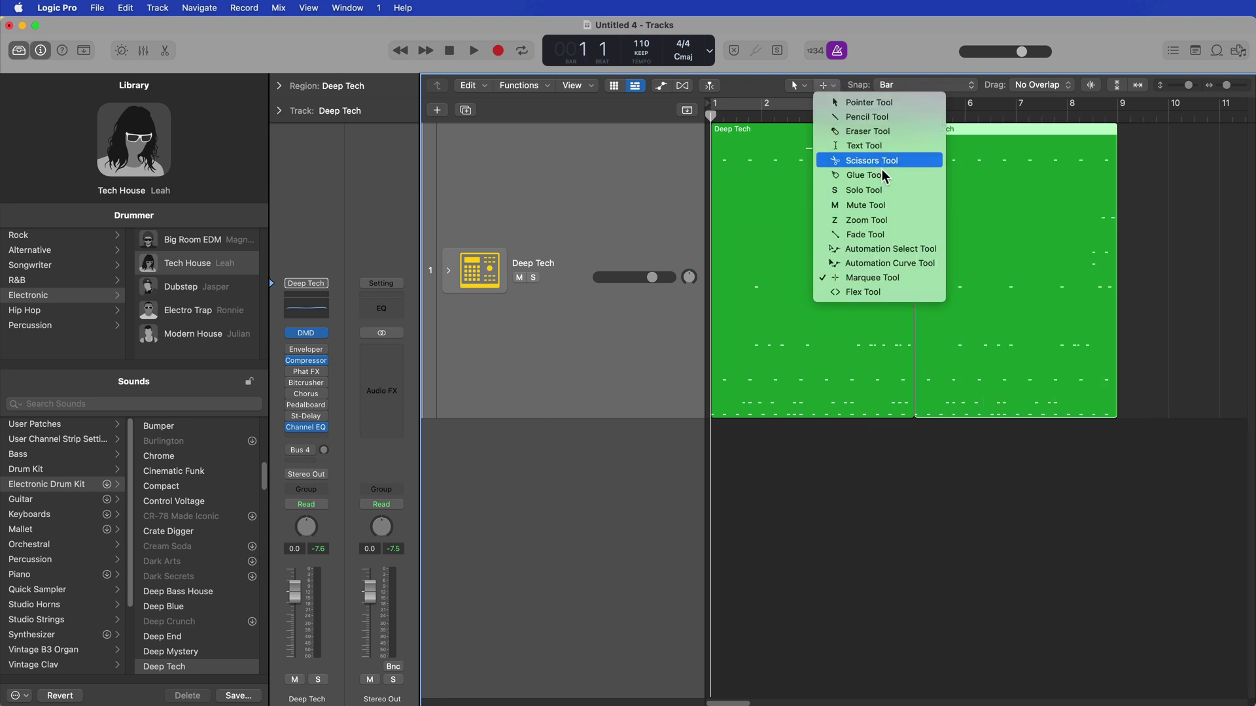
{"action": "left_click", "coordinate": [1023, 504]}
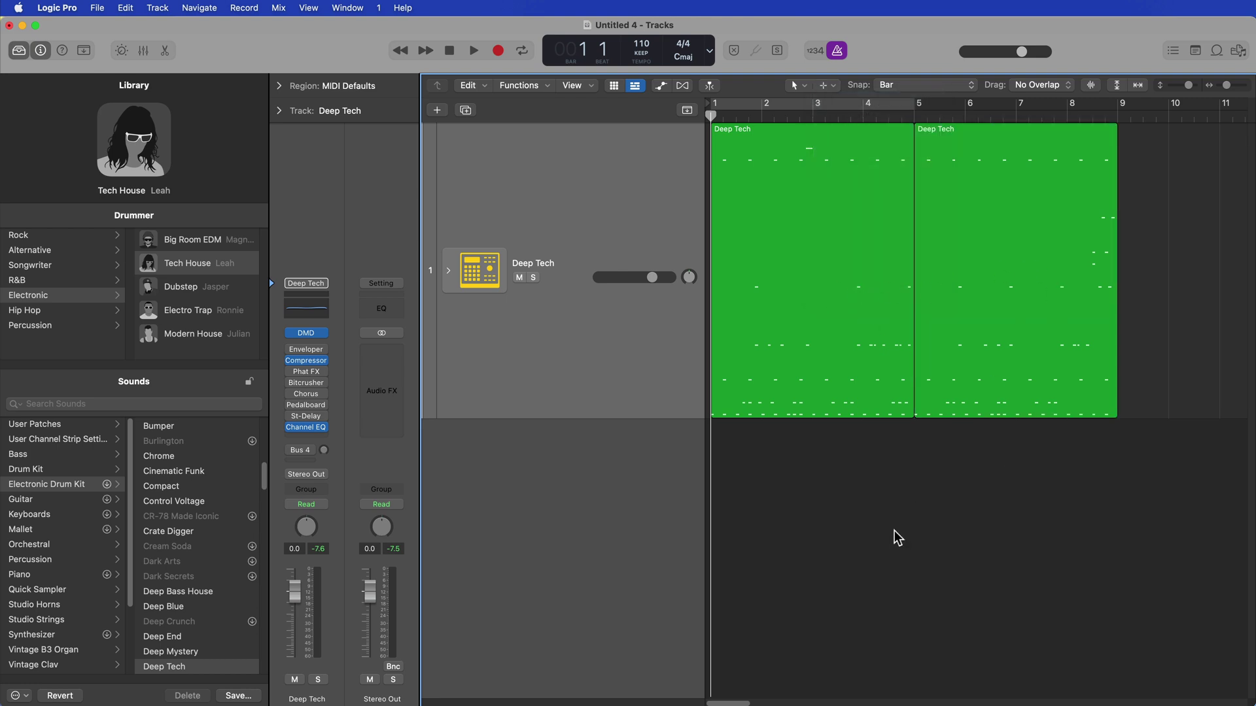
{"action": "left_click", "coordinate": [839, 279]}
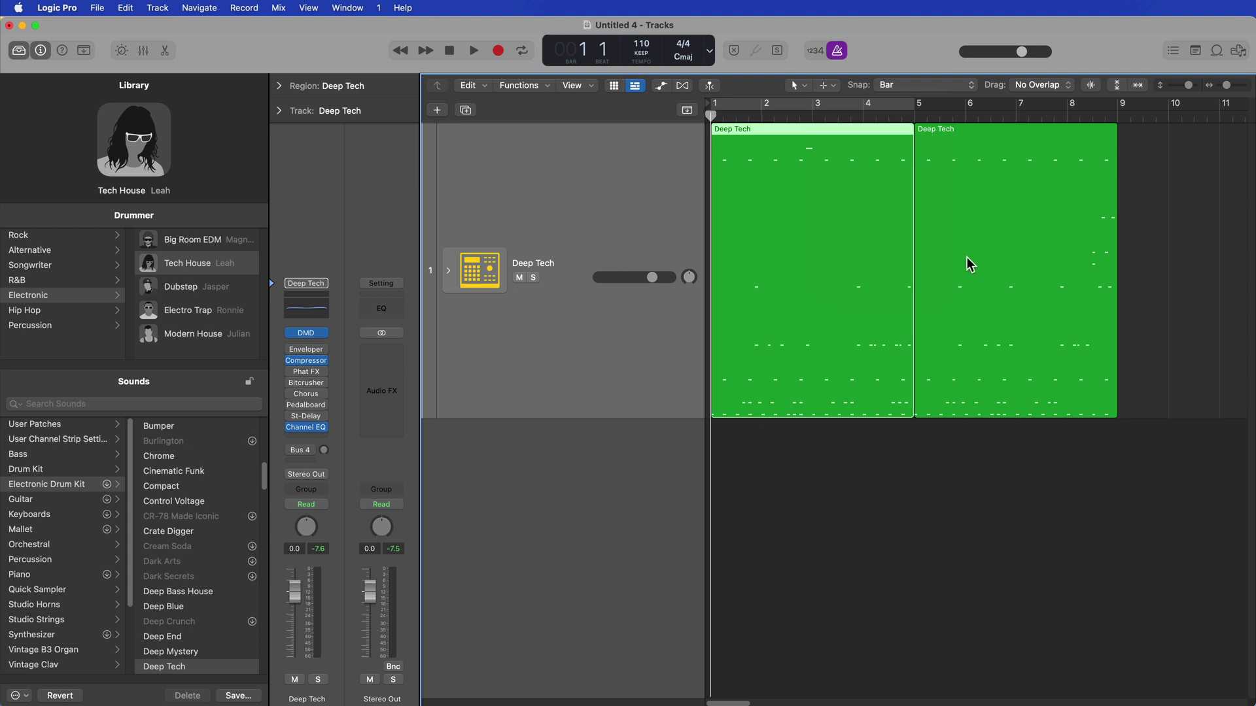
{"action": "left_click", "coordinate": [966, 258]}
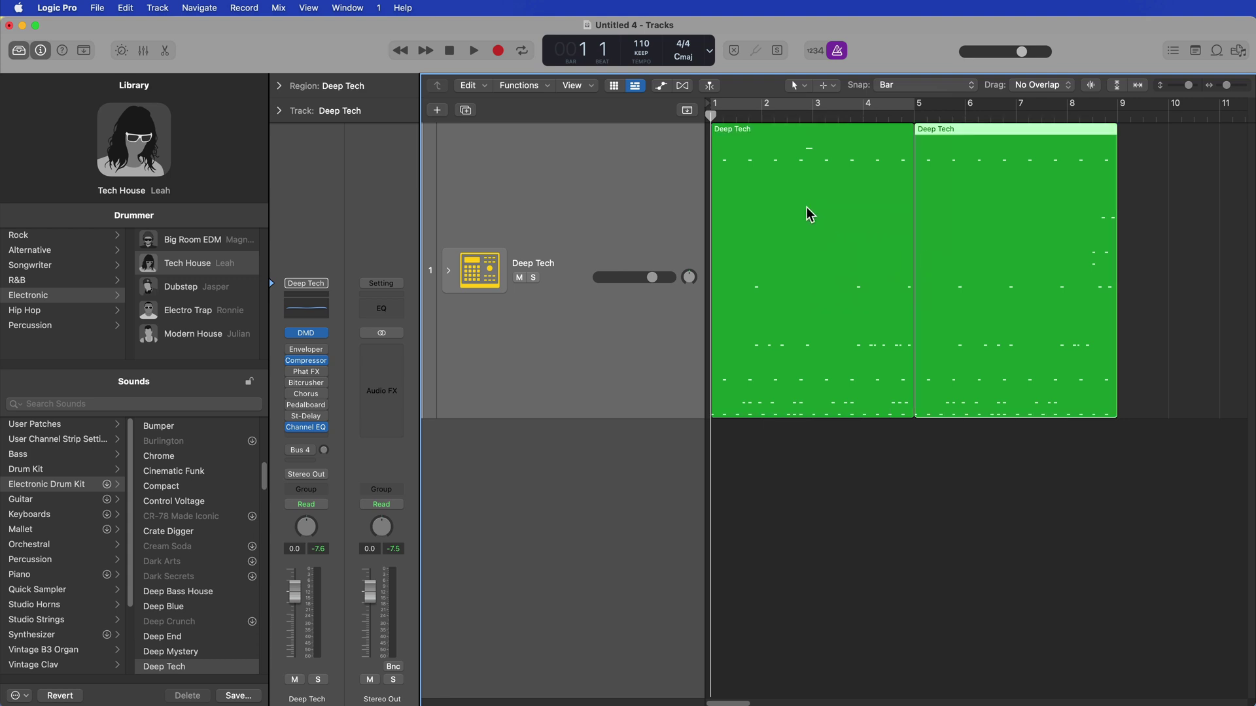
{"action": "right_click", "coordinate": [744, 144]}
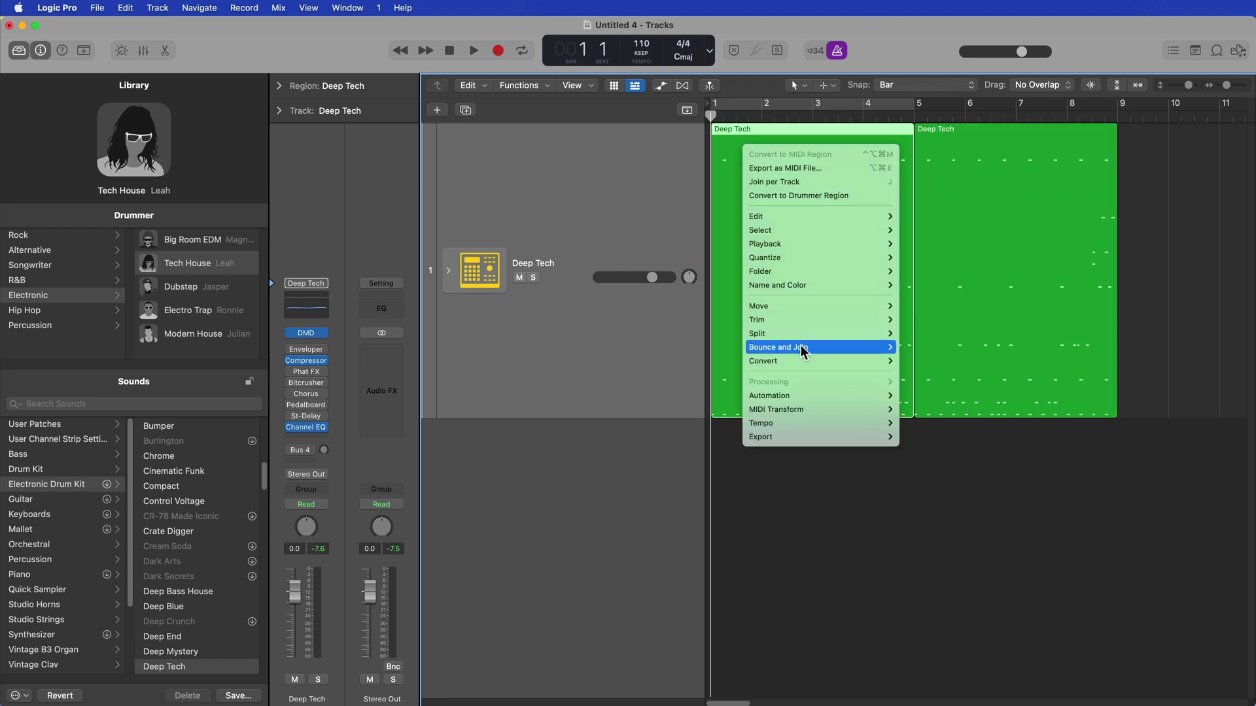
{"action": "mouse_move", "coordinate": [801, 361]}
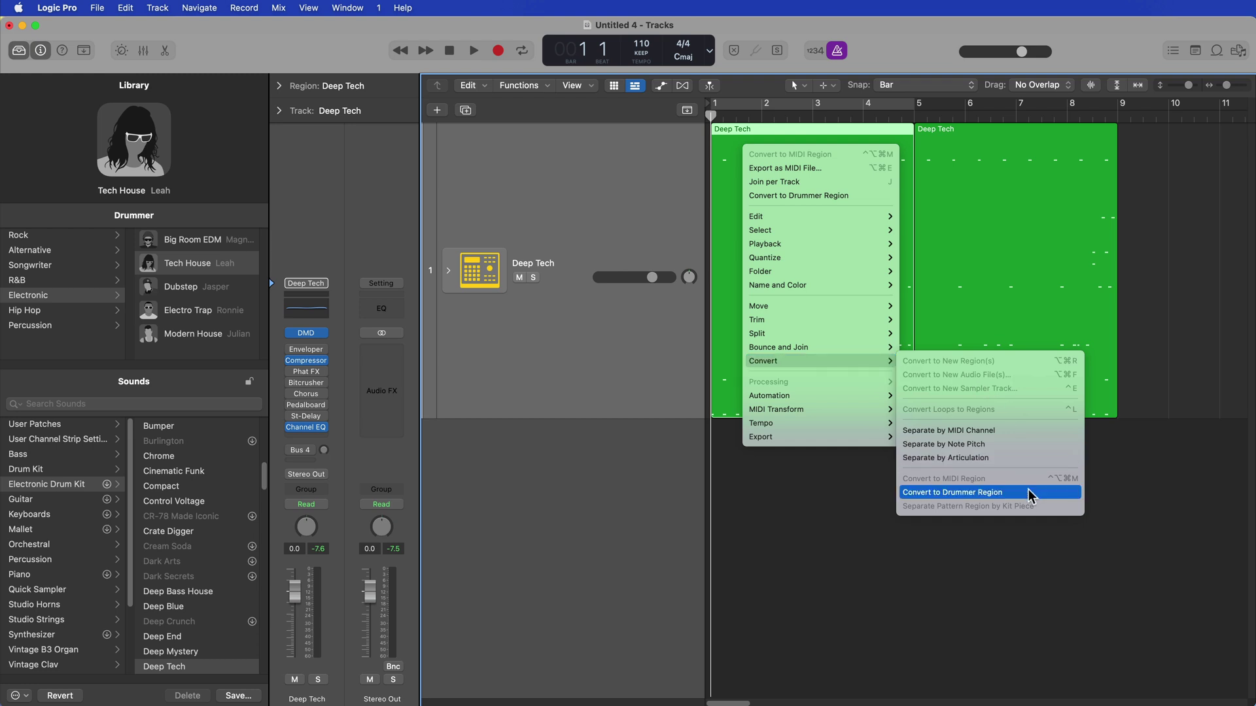
{"action": "left_click", "coordinate": [1031, 557]}
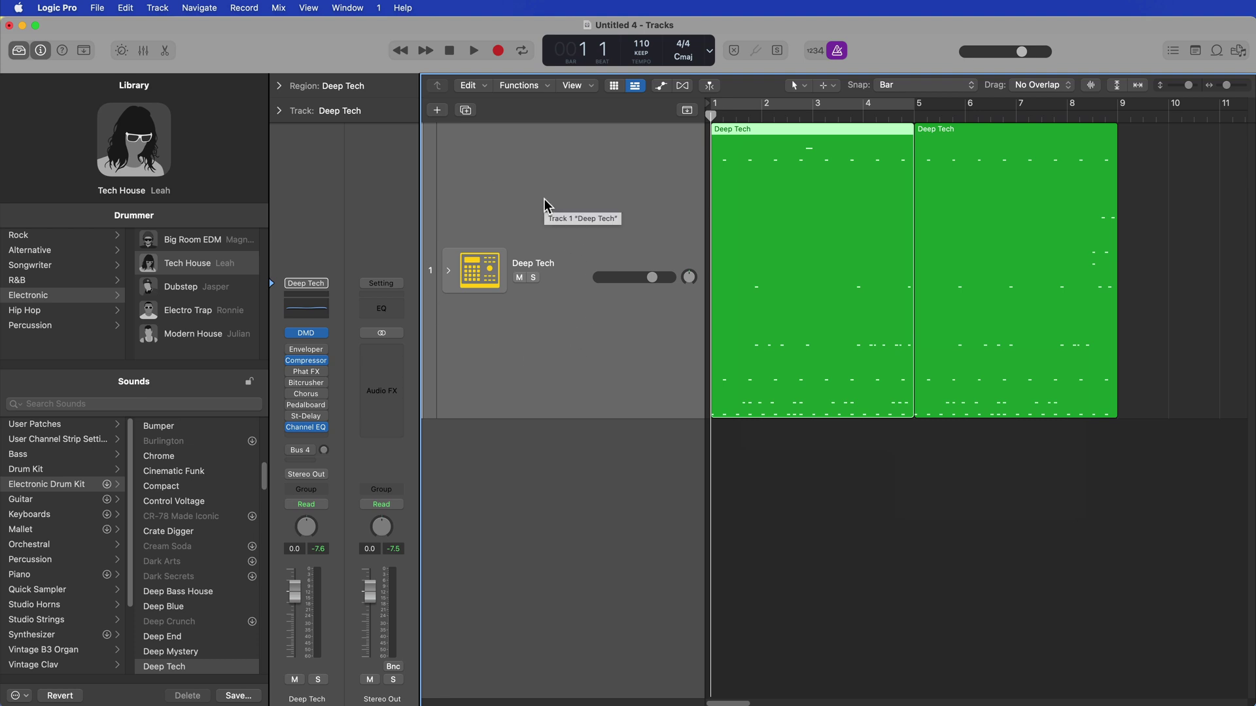
{"action": "left_click", "coordinate": [964, 510]}
{"action": "left_click", "coordinate": [875, 385]}
Put both Deep Tech regions on a new Classic Electric Piano track and convert each to a pattern region
{"action": "double_click", "coordinate": [539, 604]}
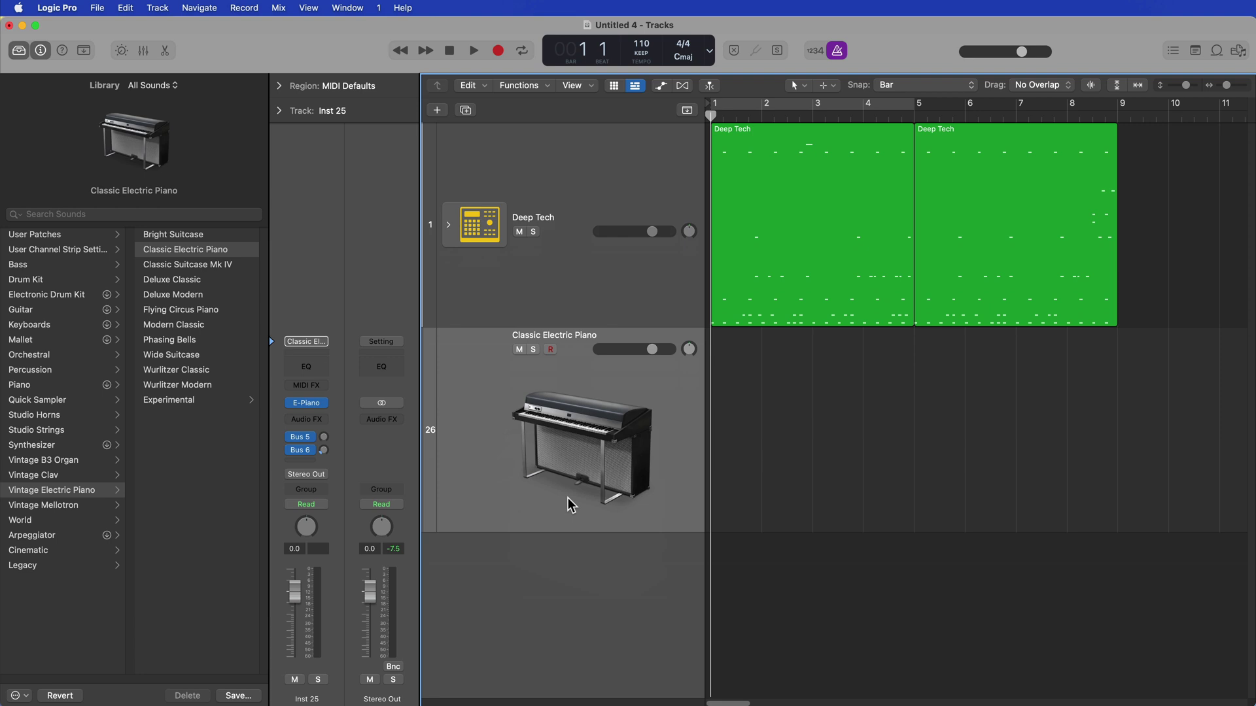
{"action": "right_click", "coordinate": [759, 257]}
{"action": "mouse_move", "coordinate": [829, 481]}
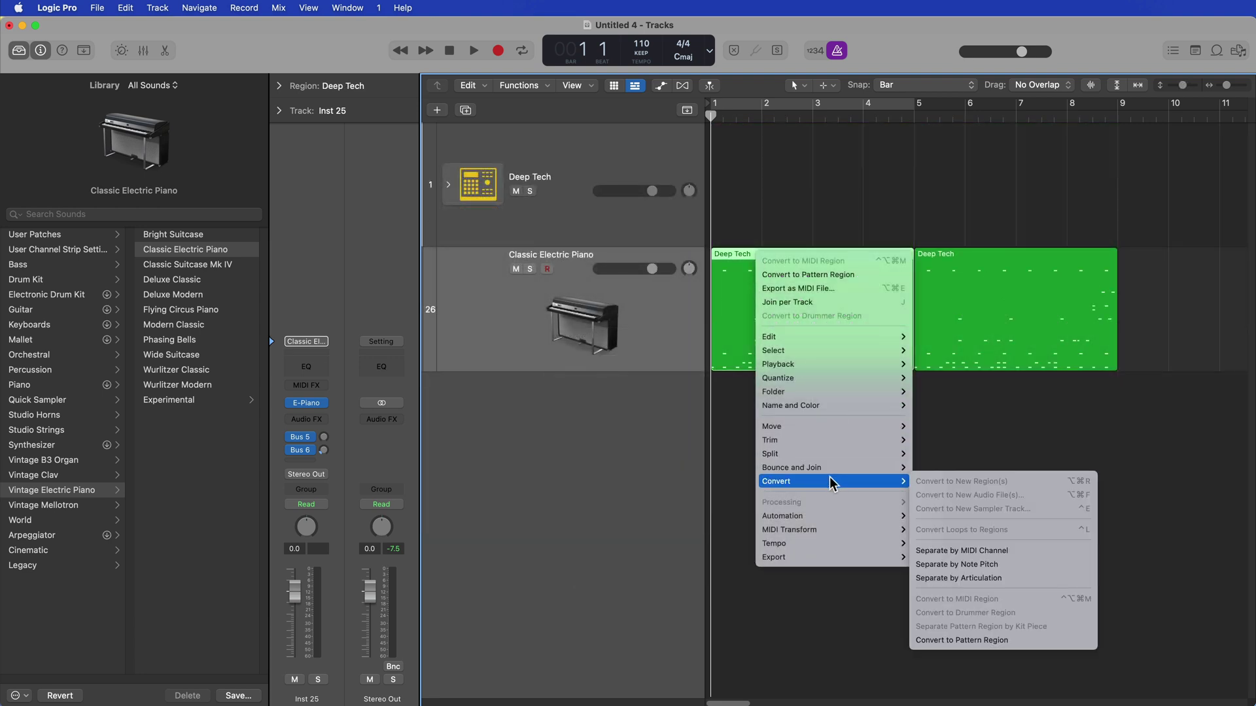
{"action": "left_click", "coordinate": [995, 642]}
{"action": "right_click", "coordinate": [946, 265]}
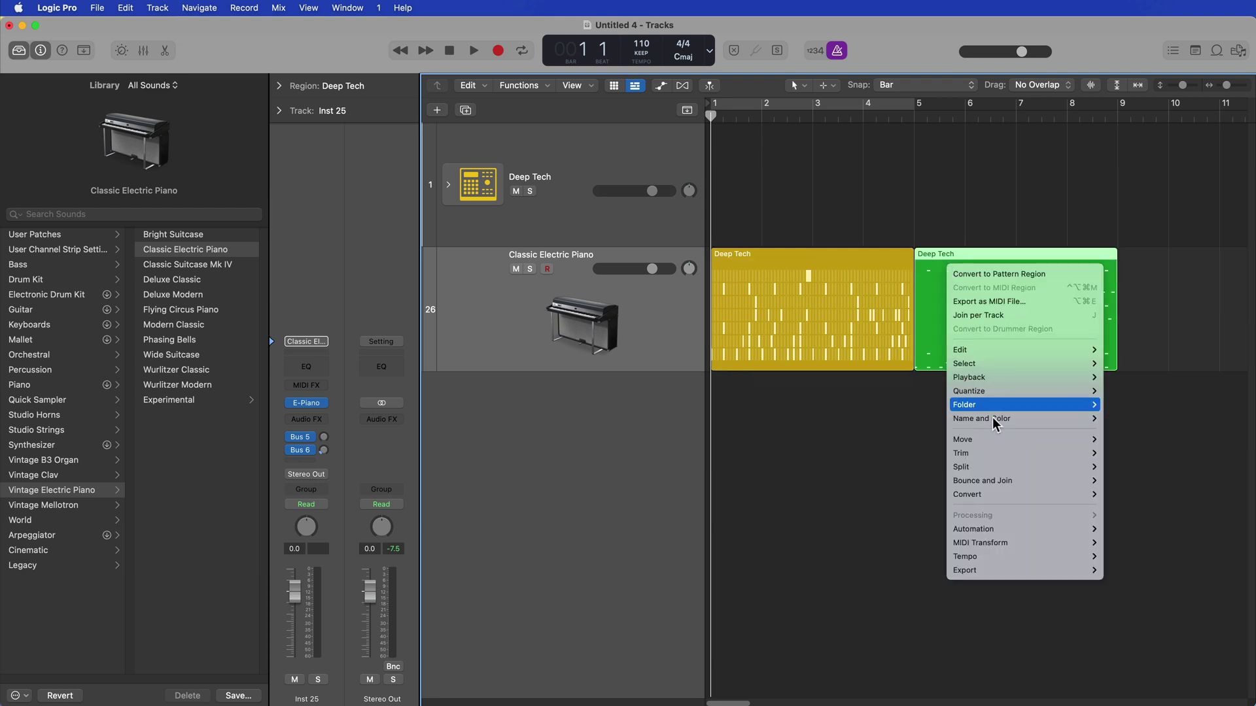
{"action": "mouse_move", "coordinate": [998, 491]}
{"action": "left_click", "coordinate": [1171, 653]}
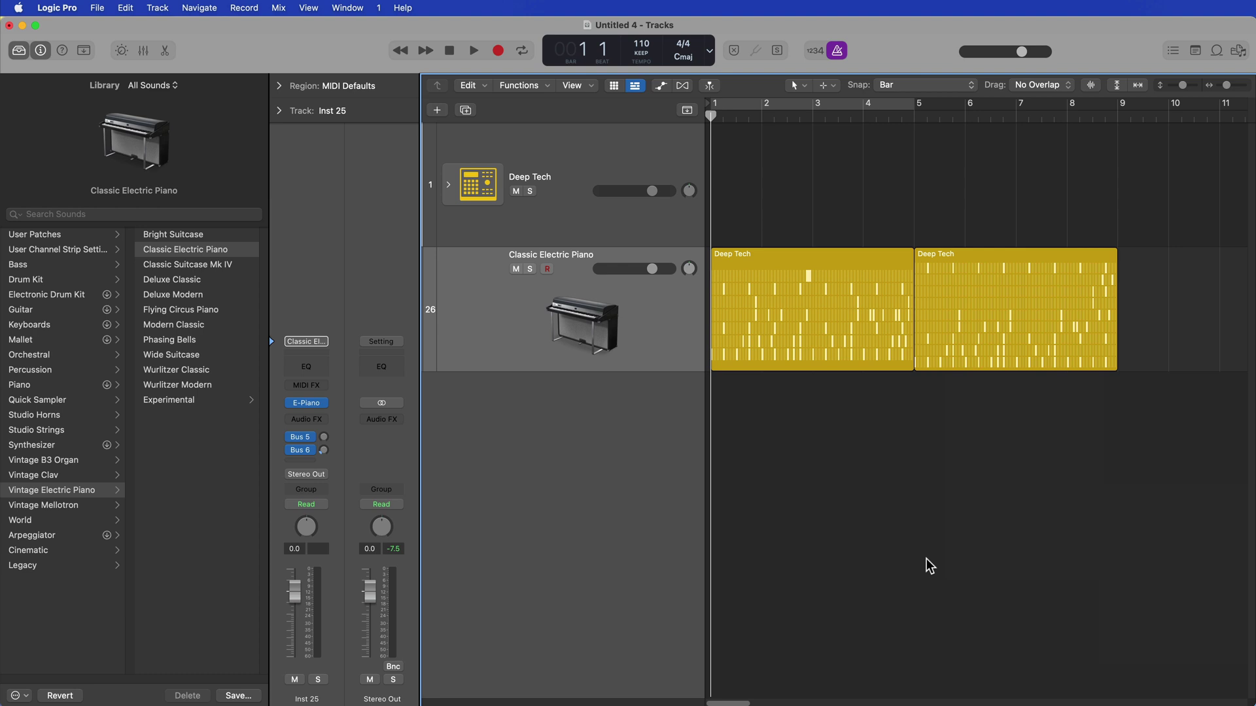
Move both pattern regions onto the Deep Tech track, delete the empty piano track, and enlarge Deep Tech
{"action": "left_click_drag", "start_coordinate": [816, 431], "coordinate": [769, 223]}
{"action": "key", "text": "super+BackSpace"}
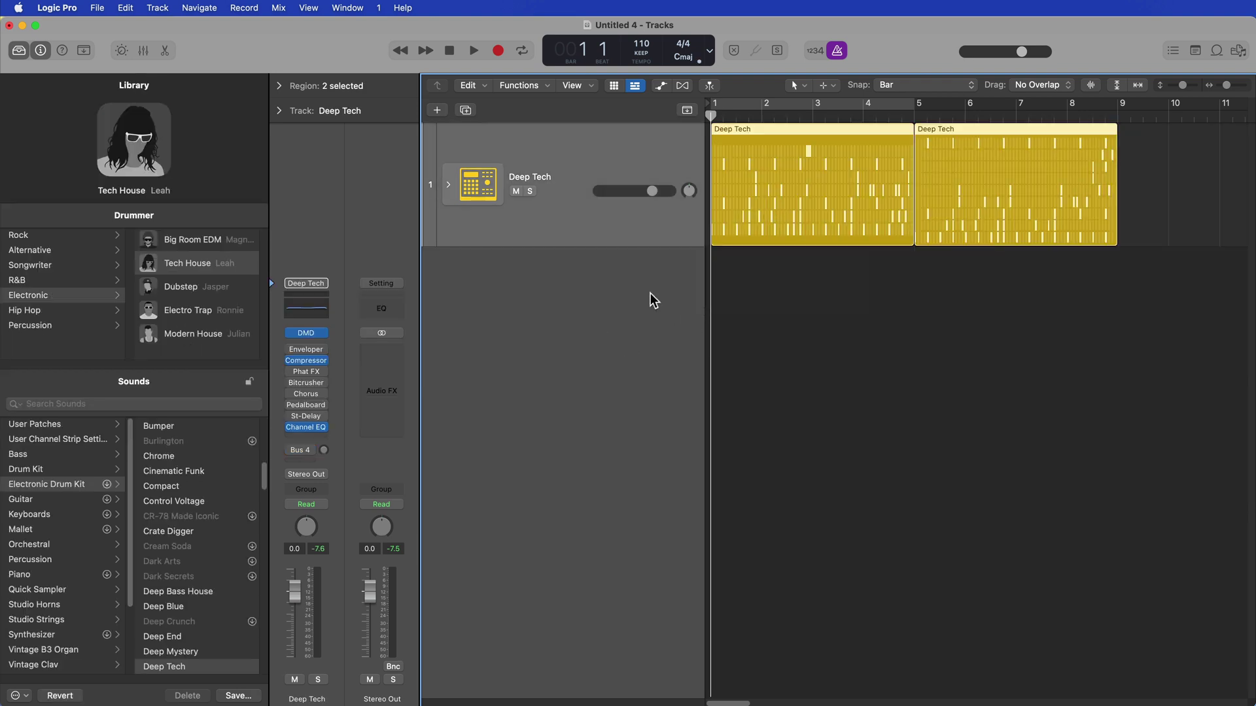
{"action": "left_click_drag", "start_coordinate": [636, 249], "coordinate": [631, 369]}
Open the bars 1–5 Deep Tech region in the Step Sequencer and loop-play bars 1–5
{"action": "double_click", "coordinate": [775, 272]}
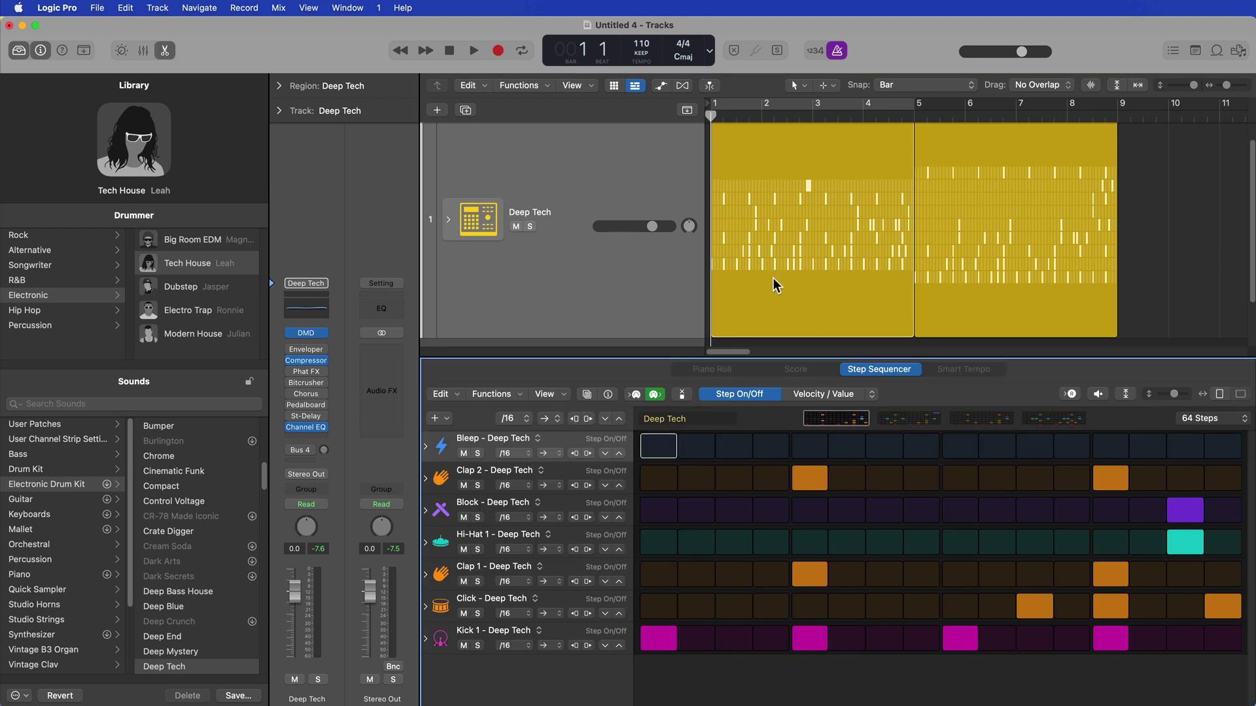
{"action": "key", "text": "c"}
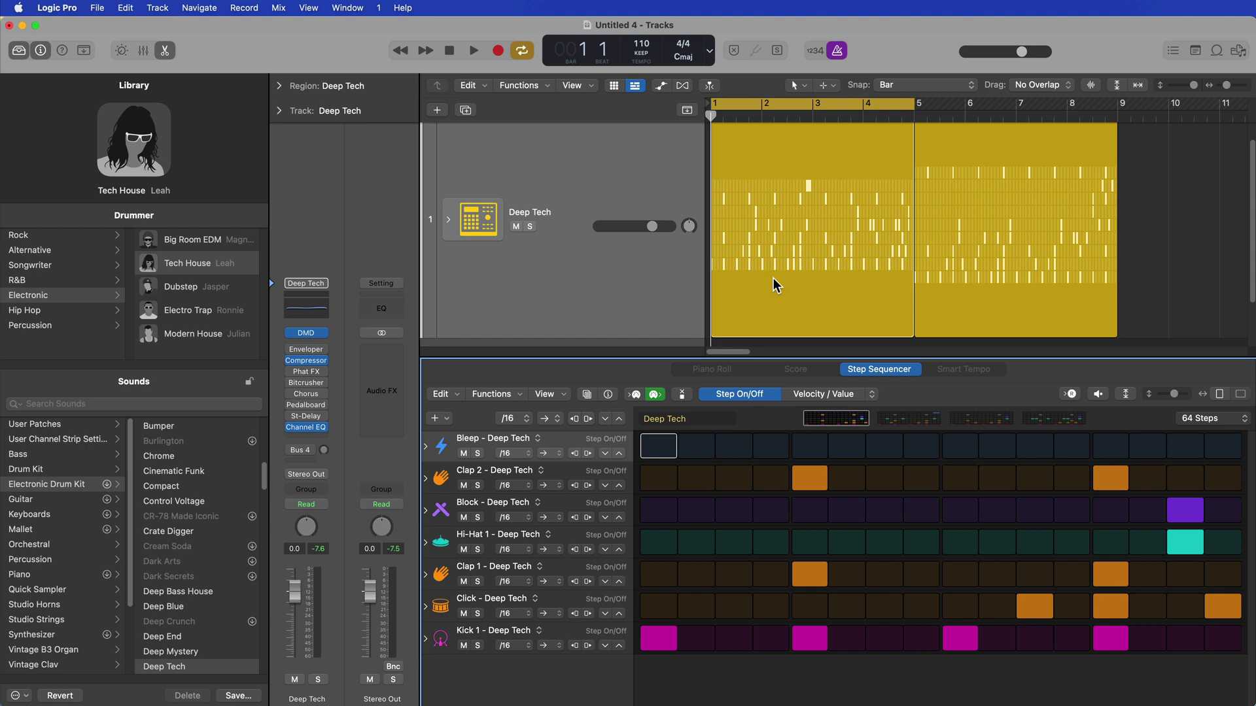
{"action": "key", "text": "space"}
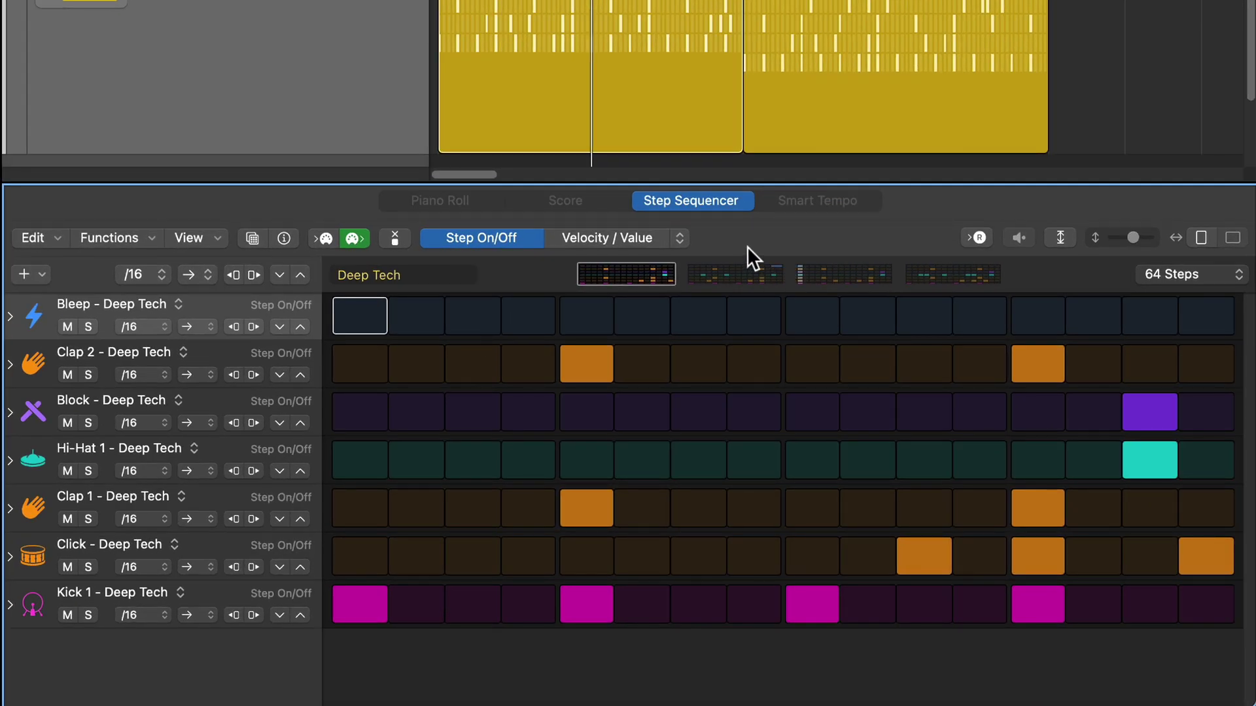
Step through the pattern's four 16-step pages while it plays, then select both Deep Tech regions
{"action": "left_click", "coordinate": [914, 417]}
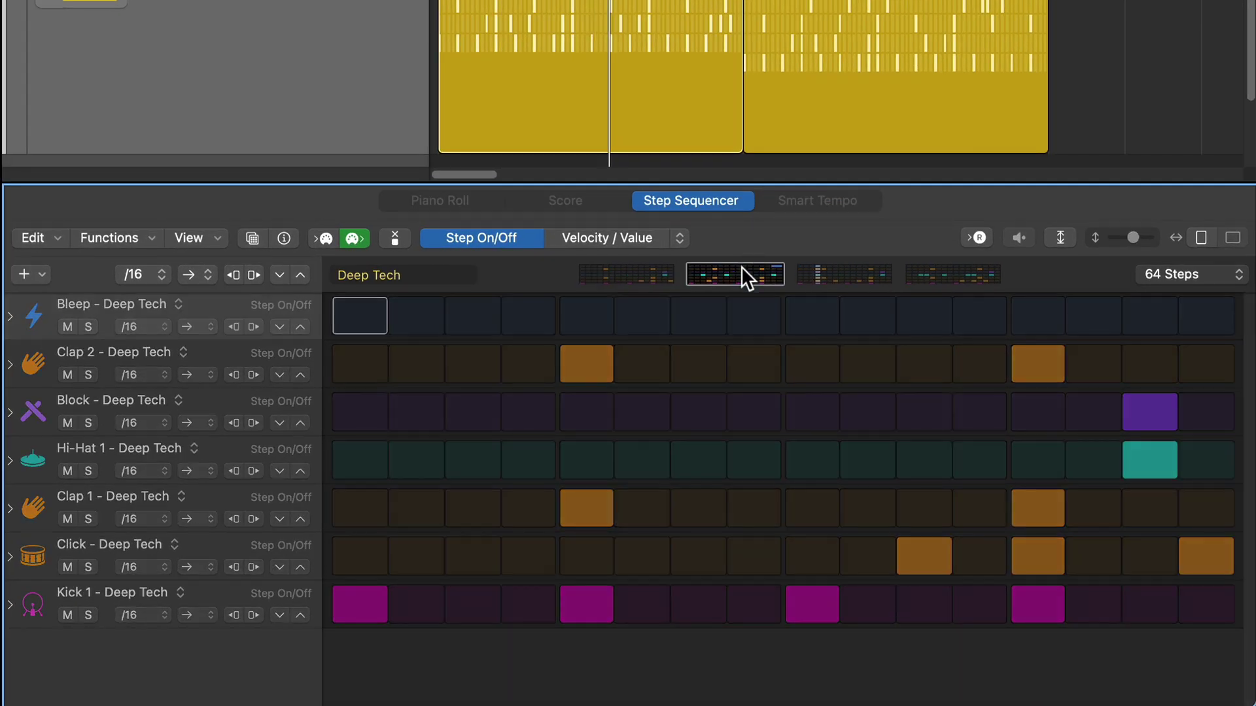
{"action": "left_click", "coordinate": [851, 281]}
{"action": "left_click", "coordinate": [981, 280]}
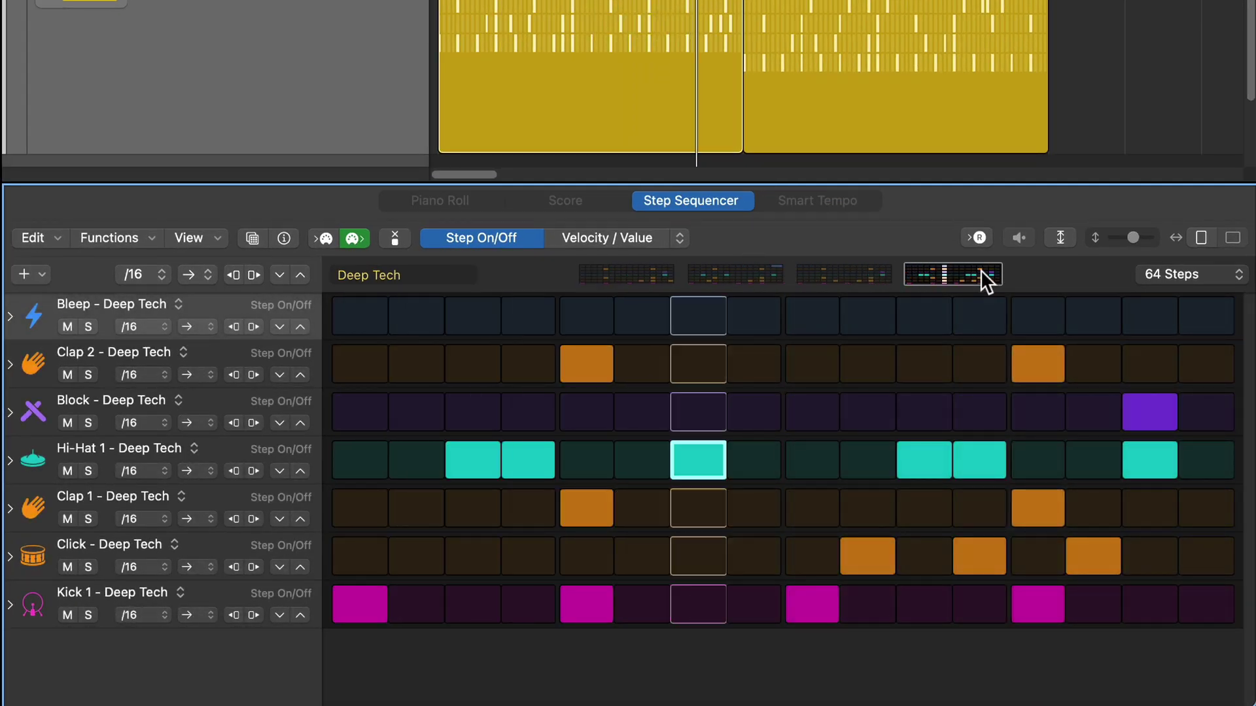
{"action": "left_click", "coordinate": [654, 278]}
{"action": "left_click", "coordinate": [742, 281]}
{"action": "left_click", "coordinate": [886, 280]}
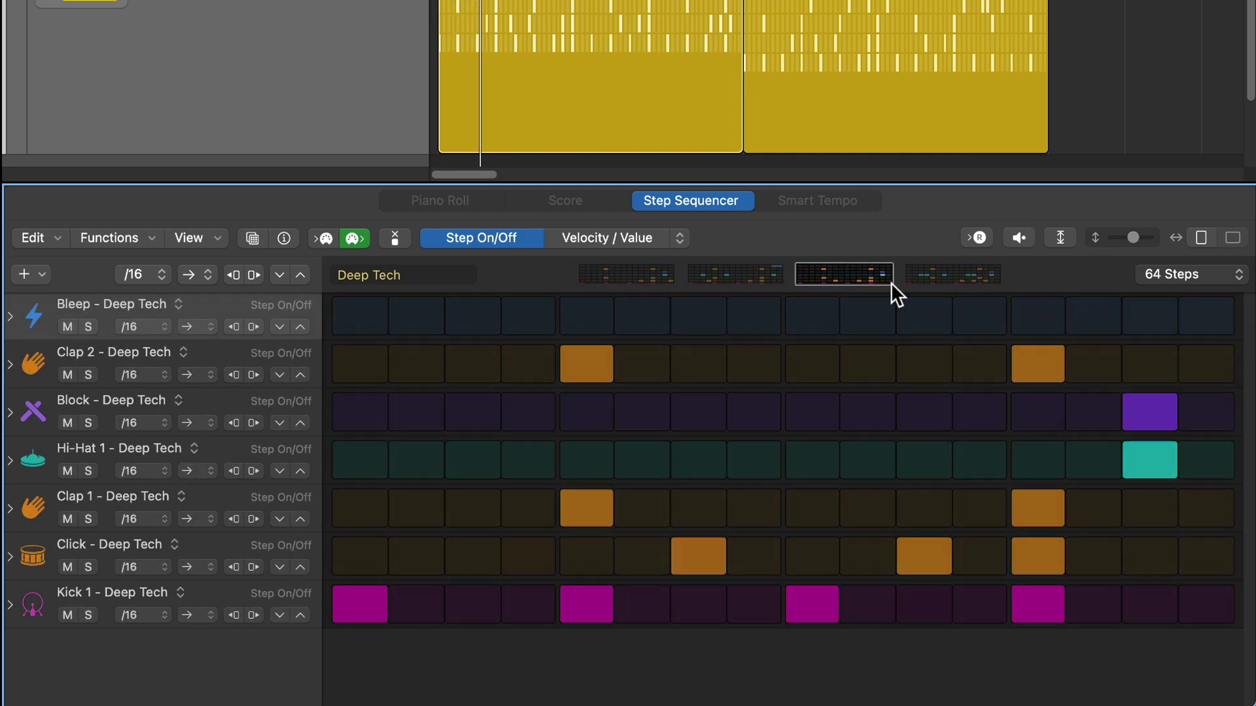
{"action": "left_click", "coordinate": [939, 280]}
{"action": "left_click", "coordinate": [648, 278]}
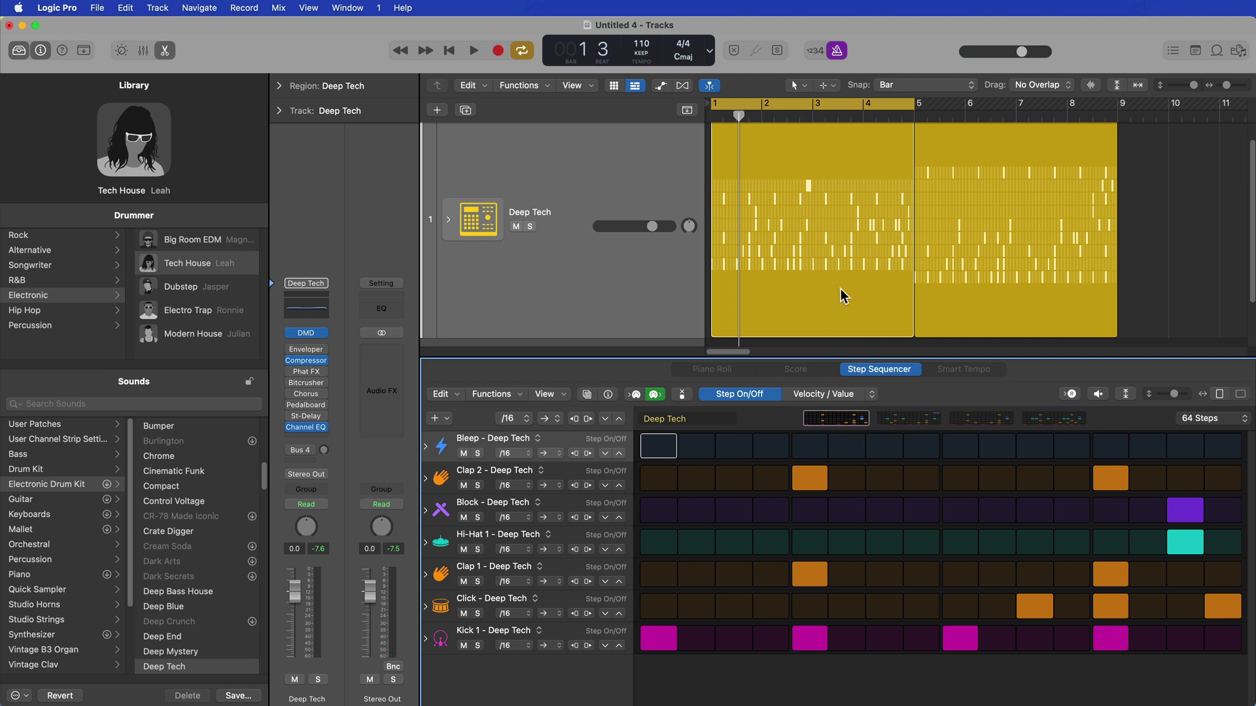
{"action": "left_click", "coordinate": [906, 418]}
{"action": "left_click", "coordinate": [985, 418]}
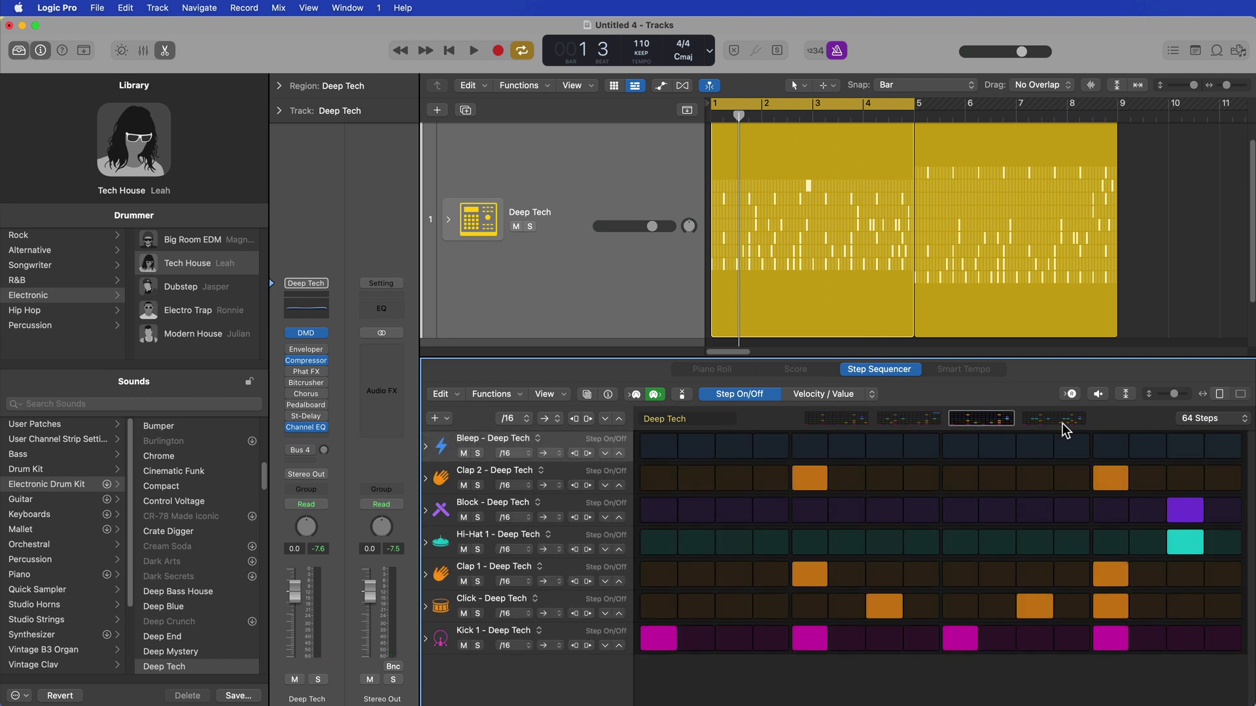
{"action": "left_click", "coordinate": [1064, 421]}
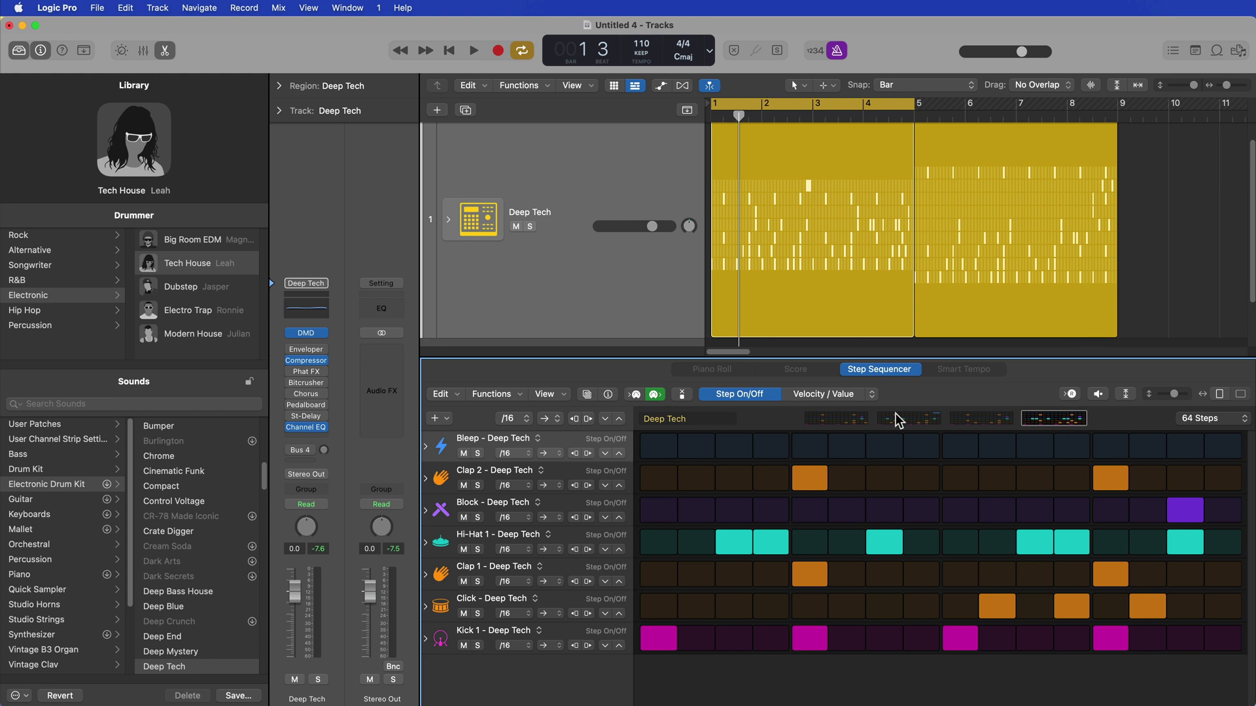
{"action": "left_click", "coordinate": [839, 420]}
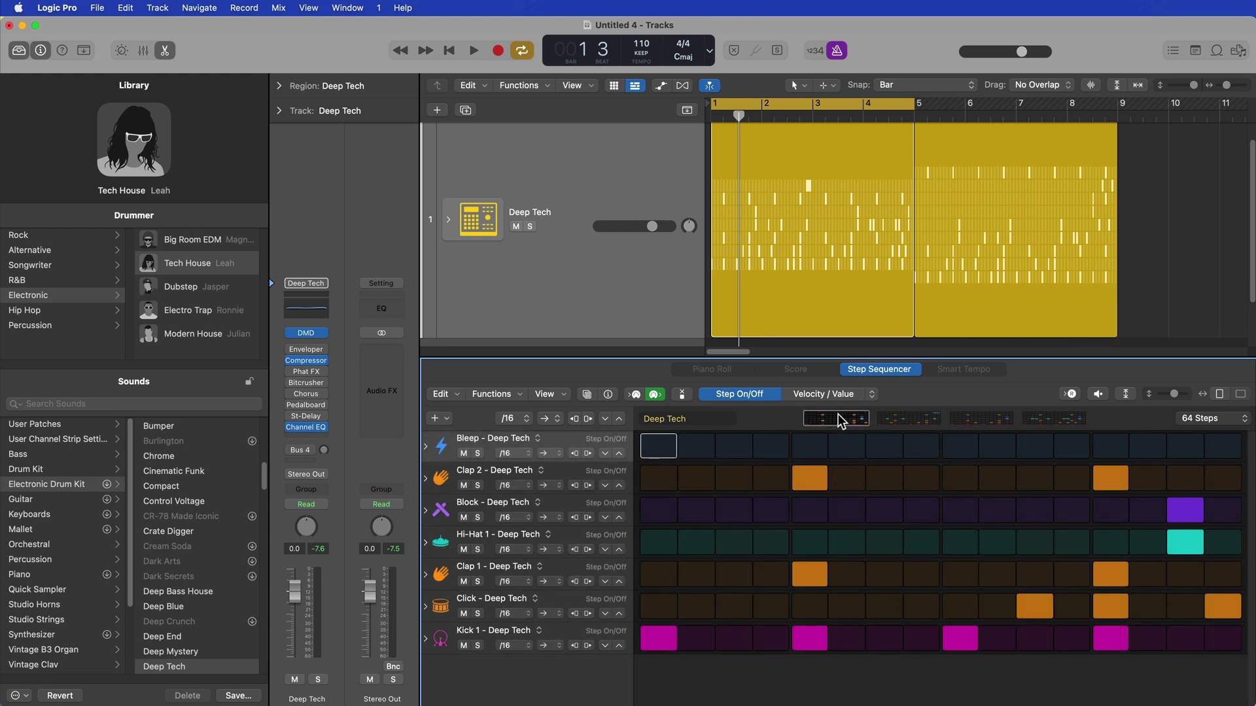
{"action": "left_click_drag", "start_coordinate": [1152, 252], "coordinate": [793, 188]}
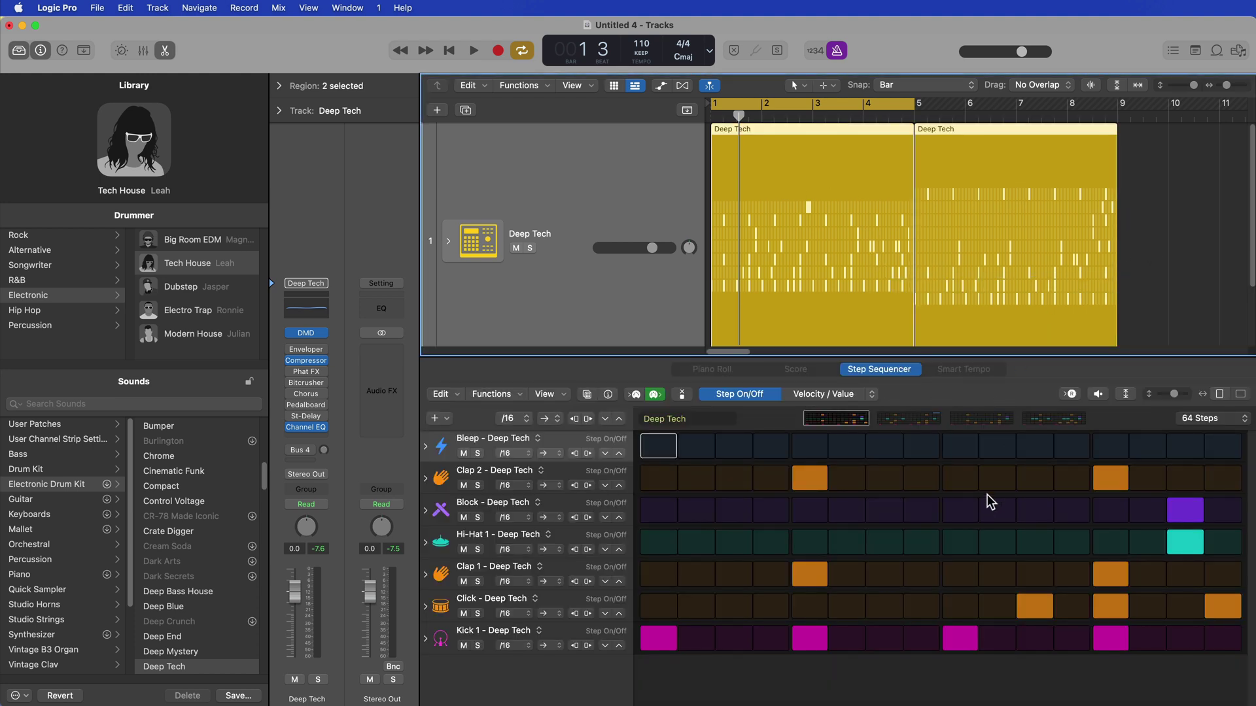
Remove the pattern regions and create a new Deep Tech drummer region, opening it in the Drummer Editor
{"action": "left_click", "coordinate": [1124, 244]}
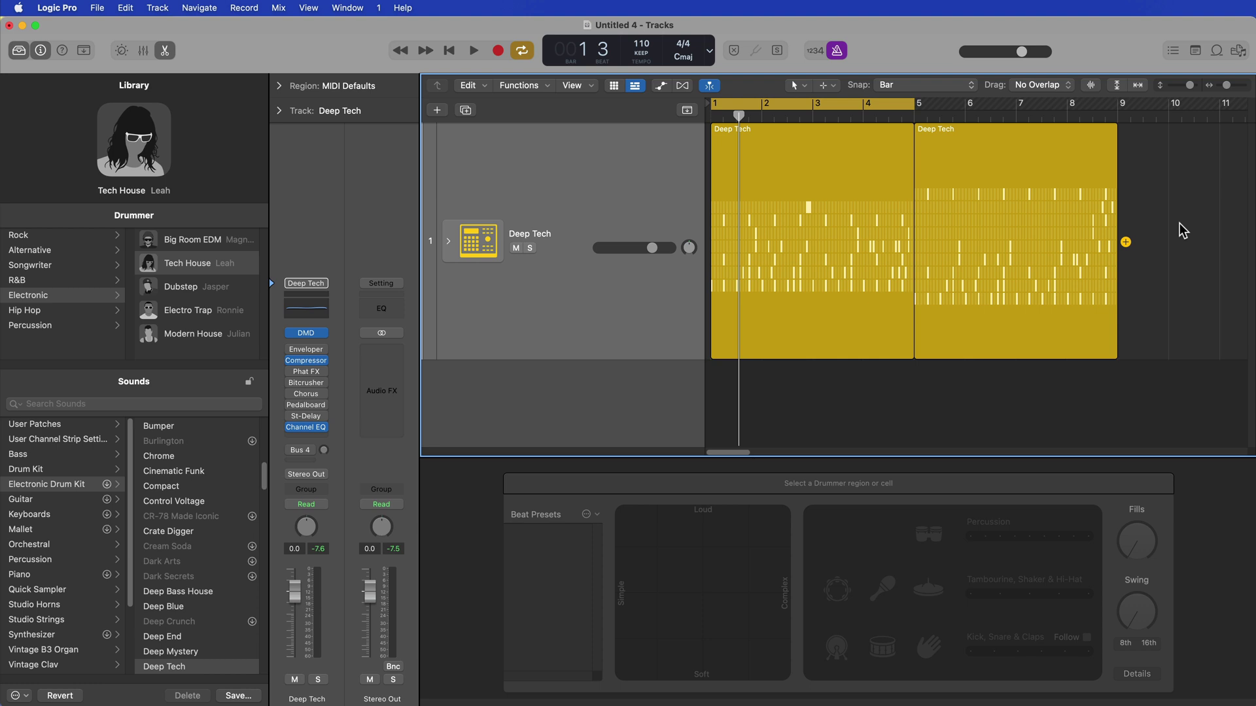
{"action": "key", "text": "super+z"}
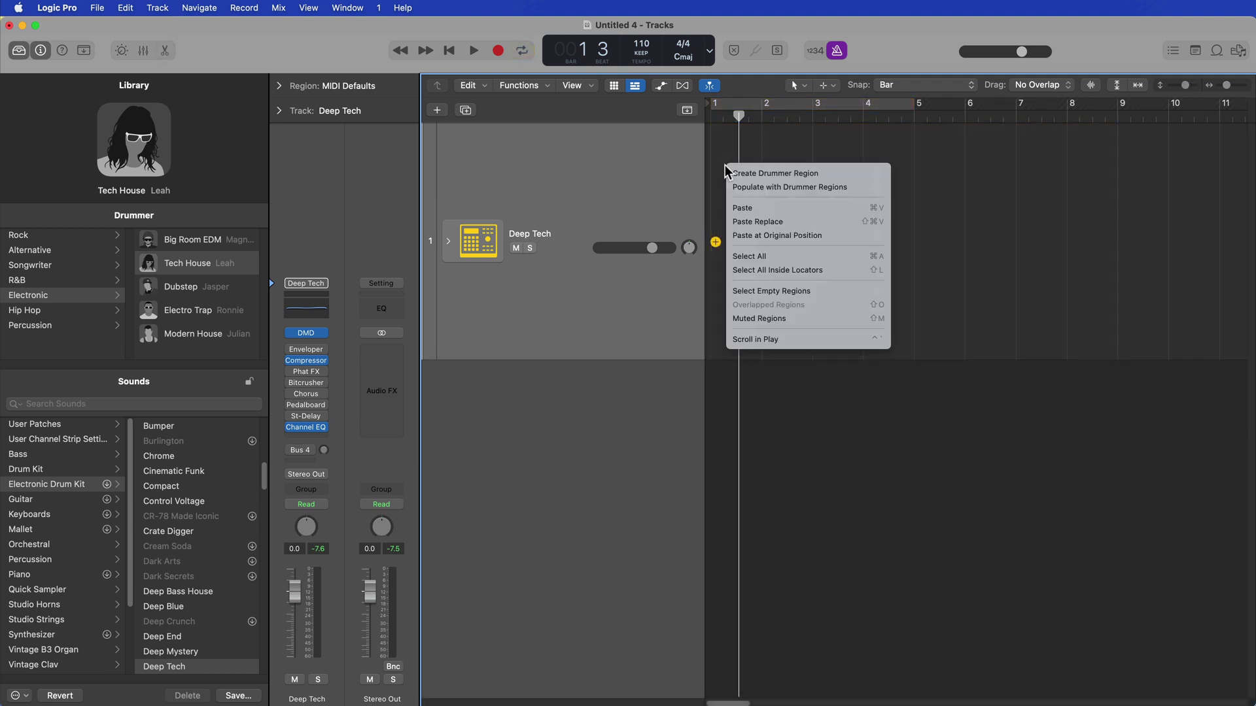
{"action": "left_click", "coordinate": [746, 173]}
{"action": "double_click", "coordinate": [892, 209]}
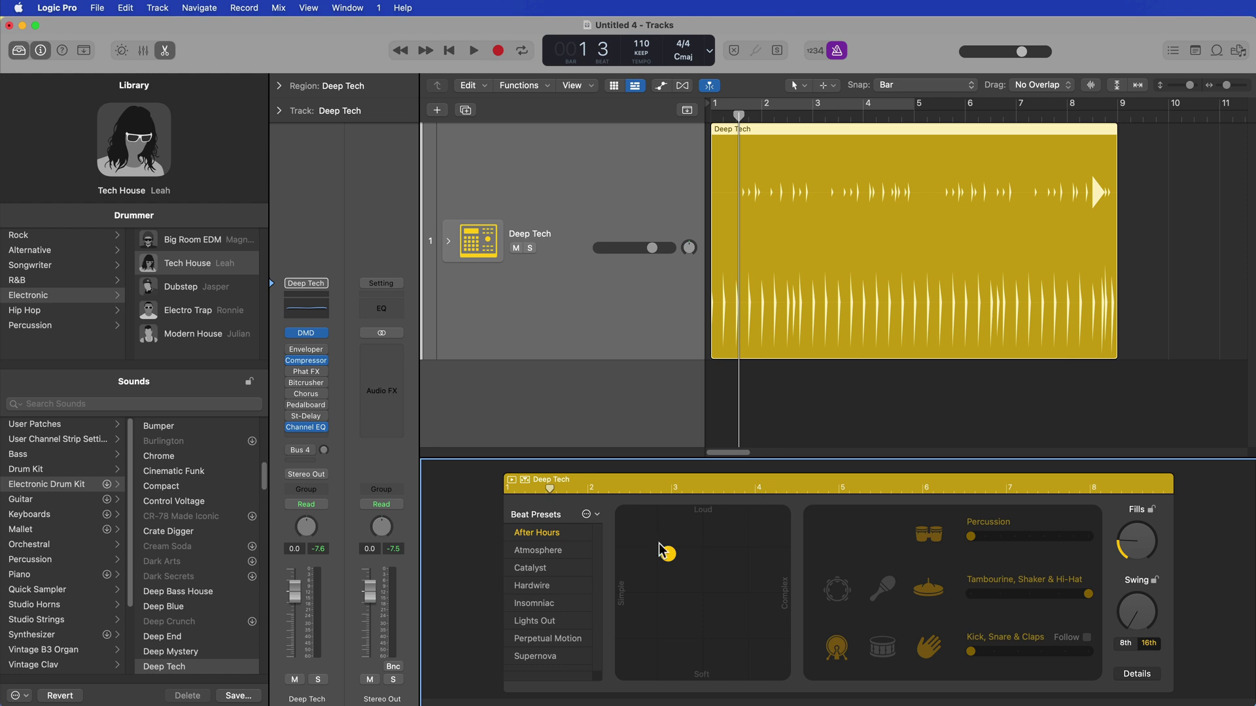
Adjust loudness, percussion and swing, then switch the beat to the Catalyst preset
{"action": "mouse_move", "coordinate": [664, 551]}
{"action": "left_mouse_down"}
{"action": "mouse_move", "coordinate": [766, 567]}
{"action": "mouse_move", "coordinate": [653, 553]}
{"action": "mouse_move", "coordinate": [652, 540]}
{"action": "left_mouse_up"}
{"action": "left_click_drag", "start_coordinate": [970, 536], "coordinate": [1030, 536]}
{"action": "left_click_drag", "start_coordinate": [1132, 626], "coordinate": [1134, 616]}
{"action": "left_click", "coordinate": [569, 552]}
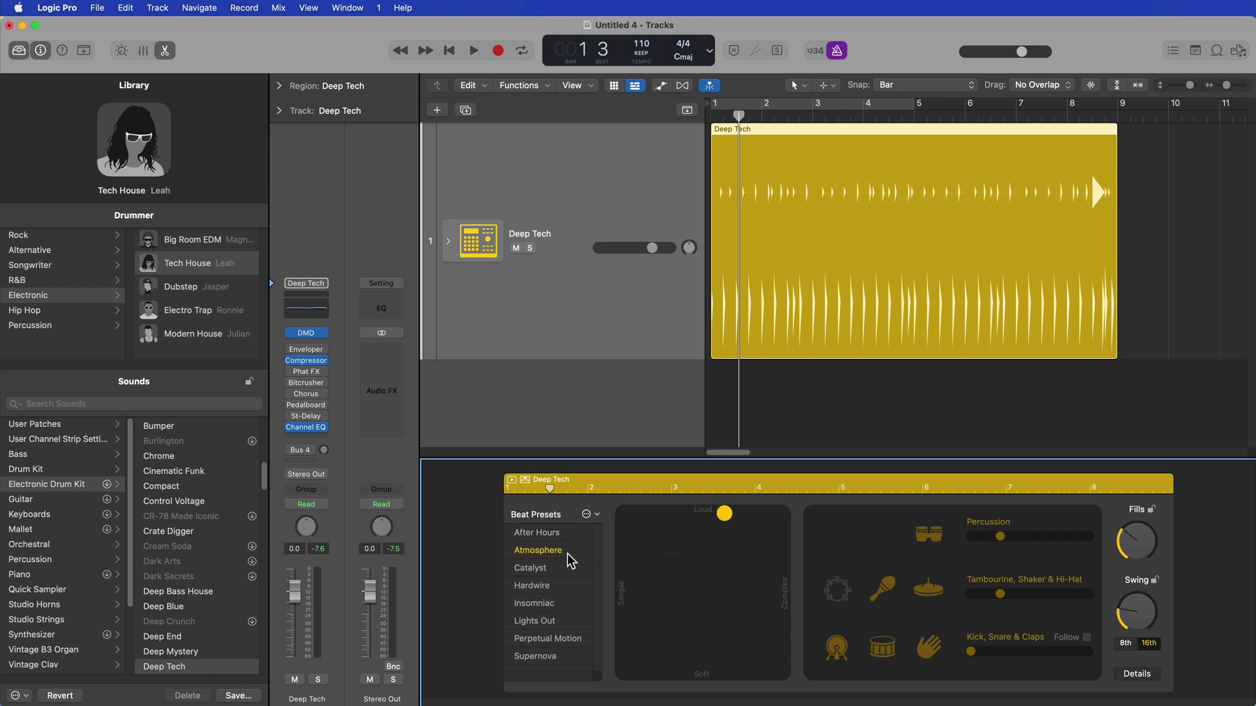
{"action": "left_click", "coordinate": [574, 567]}
Make Catalyst more complex, lower Percussion, set Swing to 8th notes, and adjust Kick, Snare & Claps
{"action": "left_click_drag", "start_coordinate": [712, 538], "coordinate": [757, 541]}
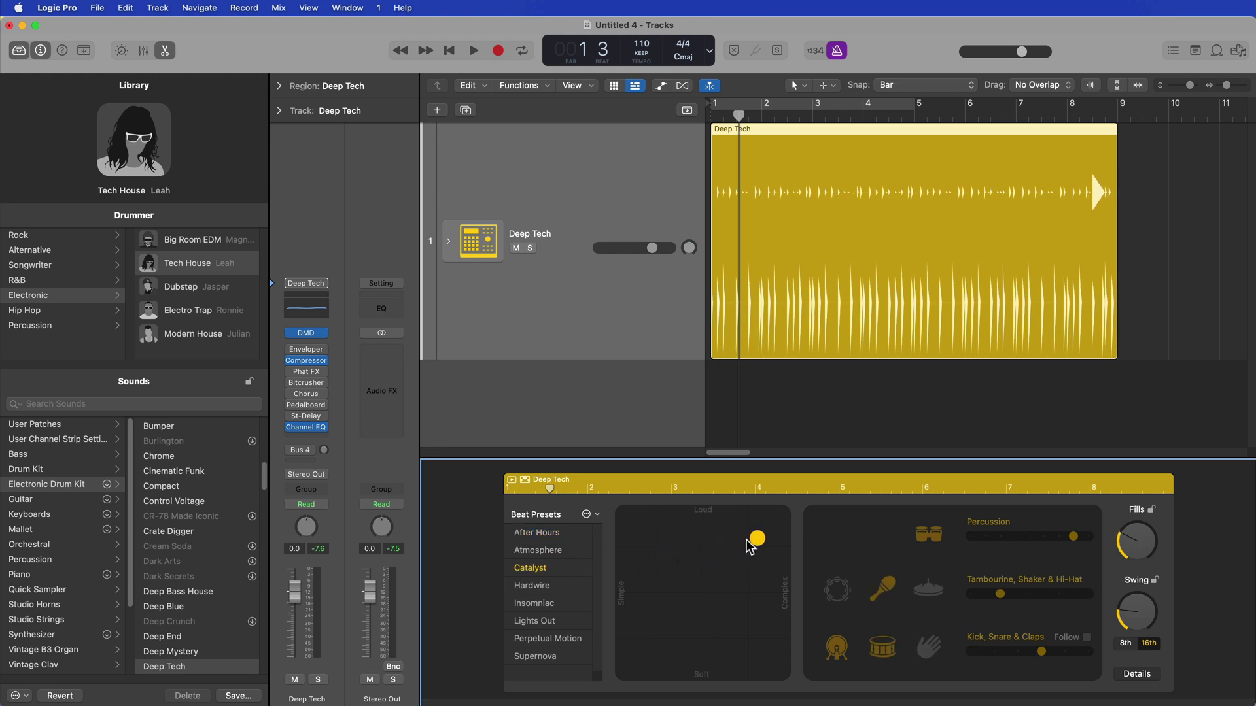
{"action": "mouse_move", "coordinate": [1147, 615]}
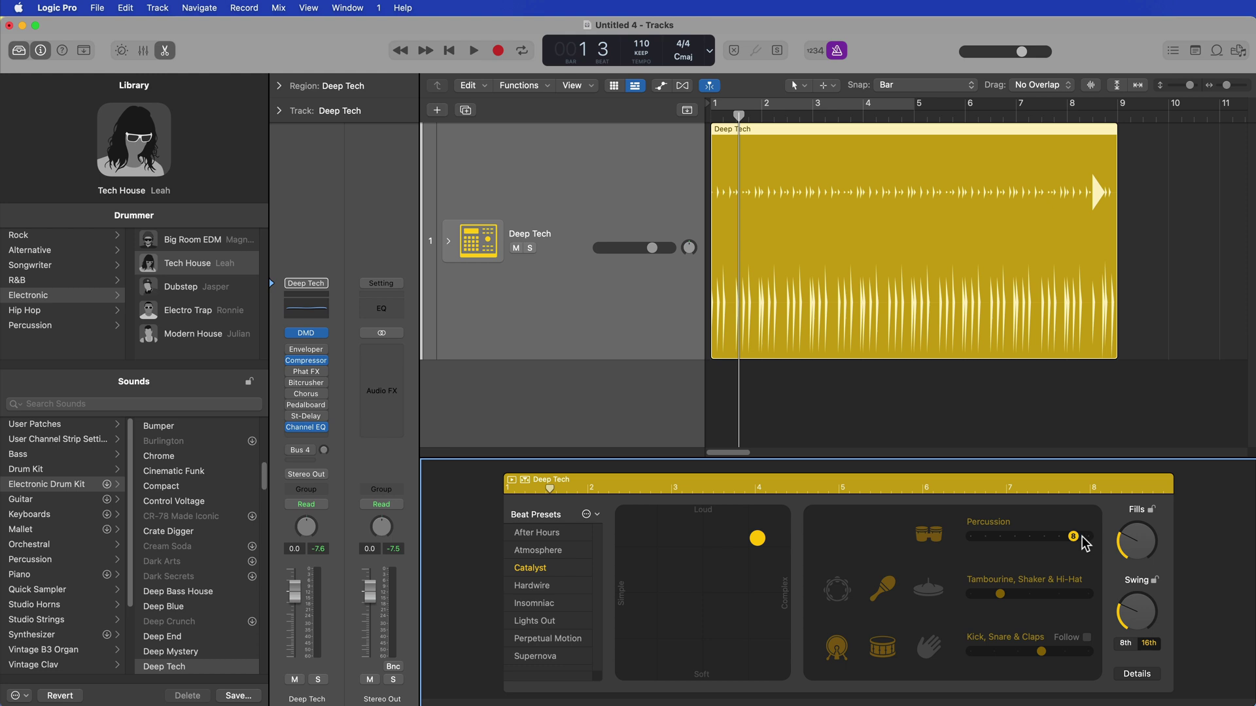
{"action": "left_click_drag", "start_coordinate": [1081, 552], "coordinate": [1037, 552]}
{"action": "left_click", "coordinate": [1125, 643]}
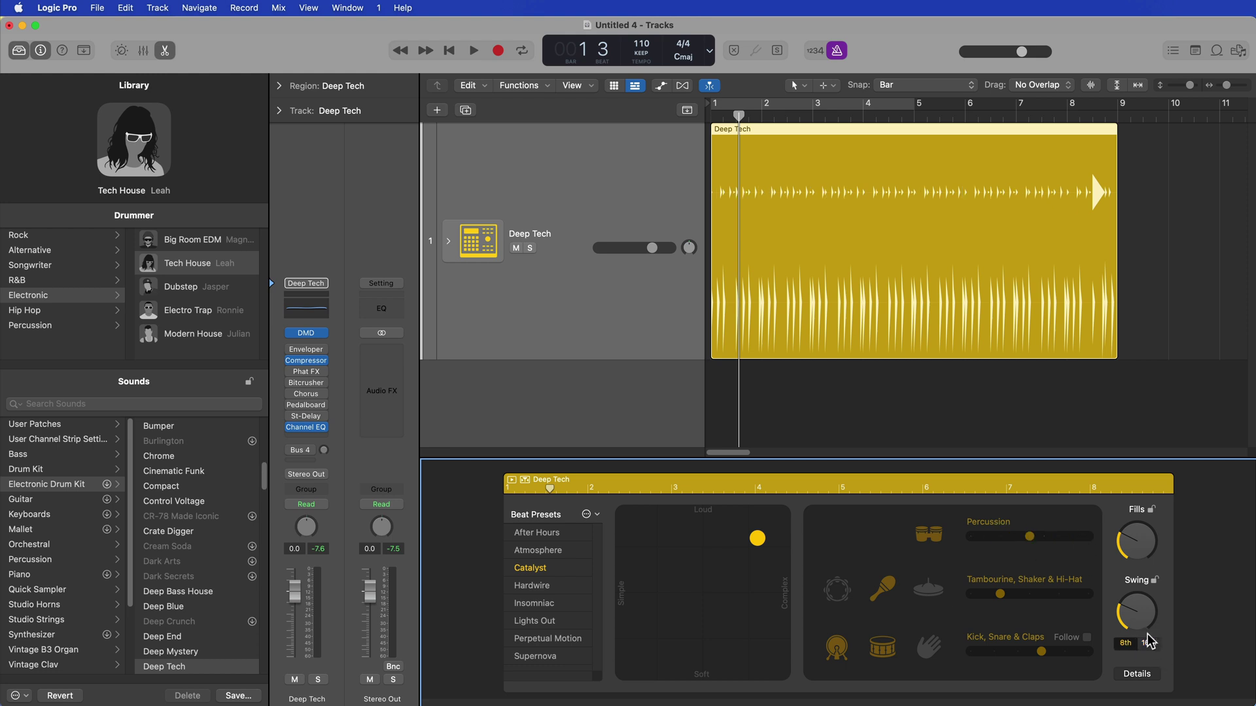
{"action": "mouse_move", "coordinate": [1149, 616]}
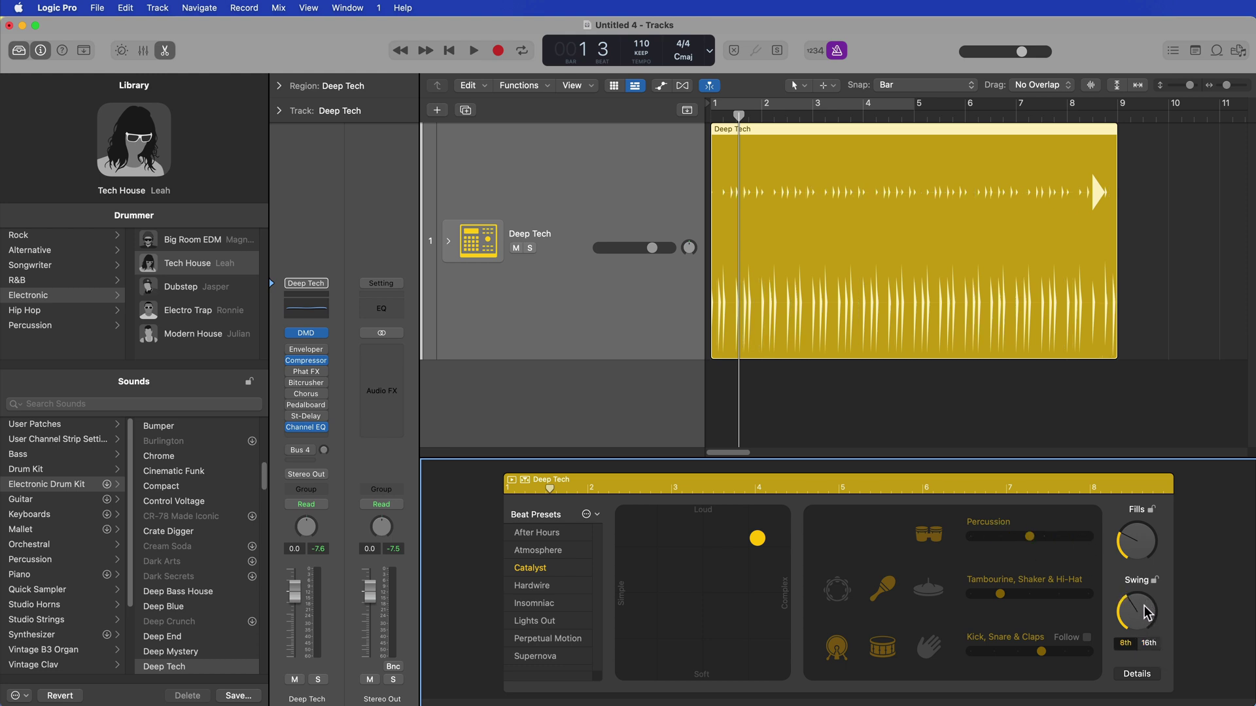
{"action": "mouse_move", "coordinate": [1048, 652]}
{"action": "mouse_move", "coordinate": [1048, 653]}
{"action": "left_mouse_down"}
{"action": "mouse_move", "coordinate": [1023, 653]}
{"action": "mouse_move", "coordinate": [1072, 652]}
{"action": "left_mouse_up"}
Audition the new Catalyst beat, then close the Drummer Editor
{"action": "left_click", "coordinate": [953, 280]}
{"action": "key", "text": "space"}
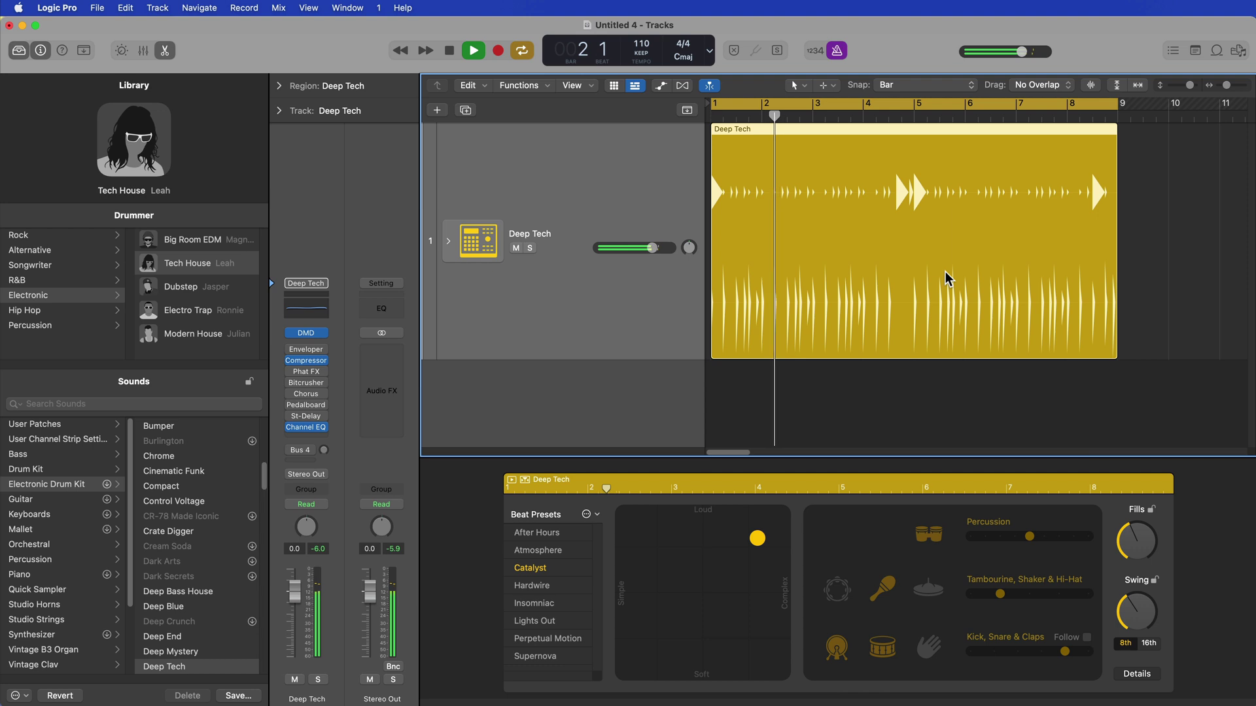
{"action": "key", "text": "space"}
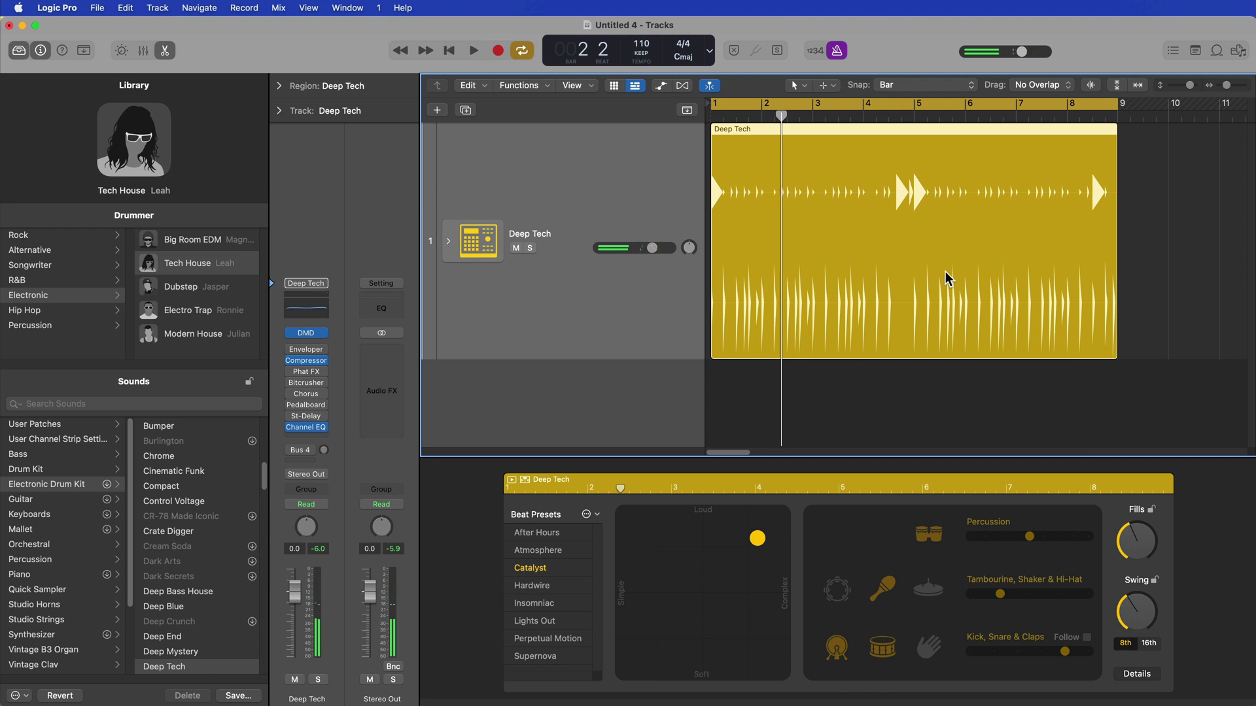
{"action": "key", "text": "e"}
Convert the drummer region to MIDI and move it onto a Classic Electric Piano track
{"action": "right_click", "coordinate": [914, 232]}
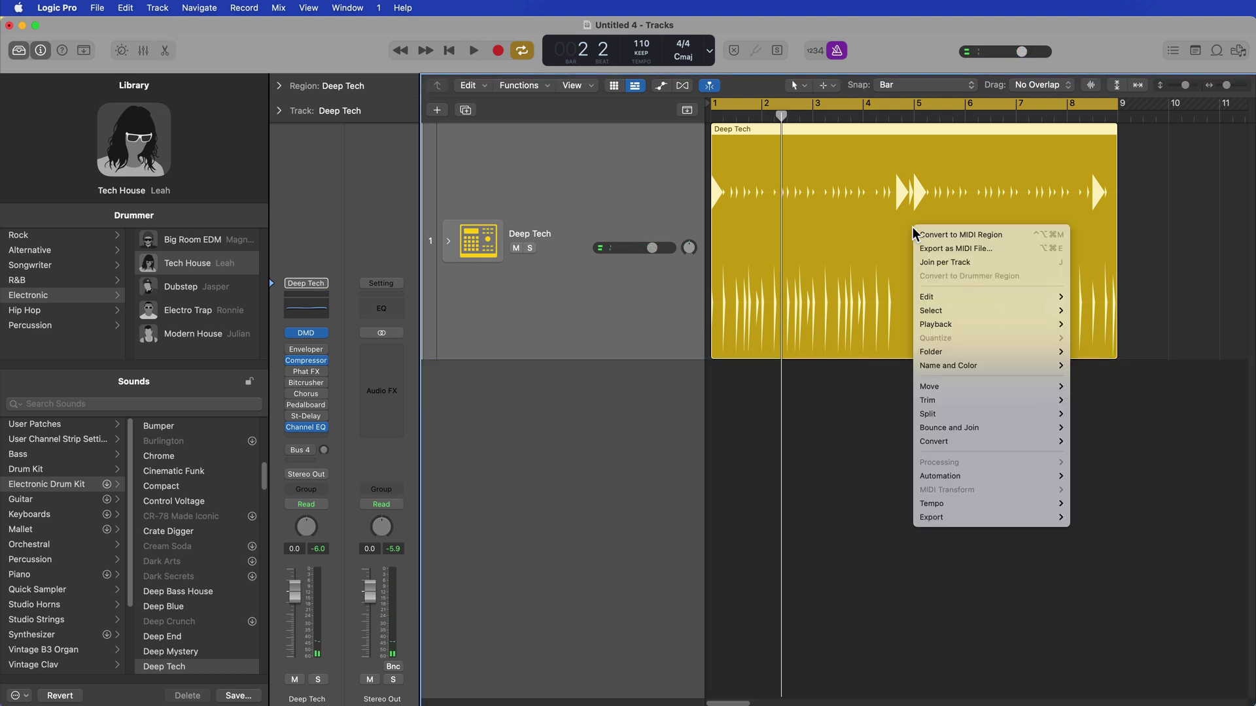
{"action": "mouse_move", "coordinate": [949, 442]}
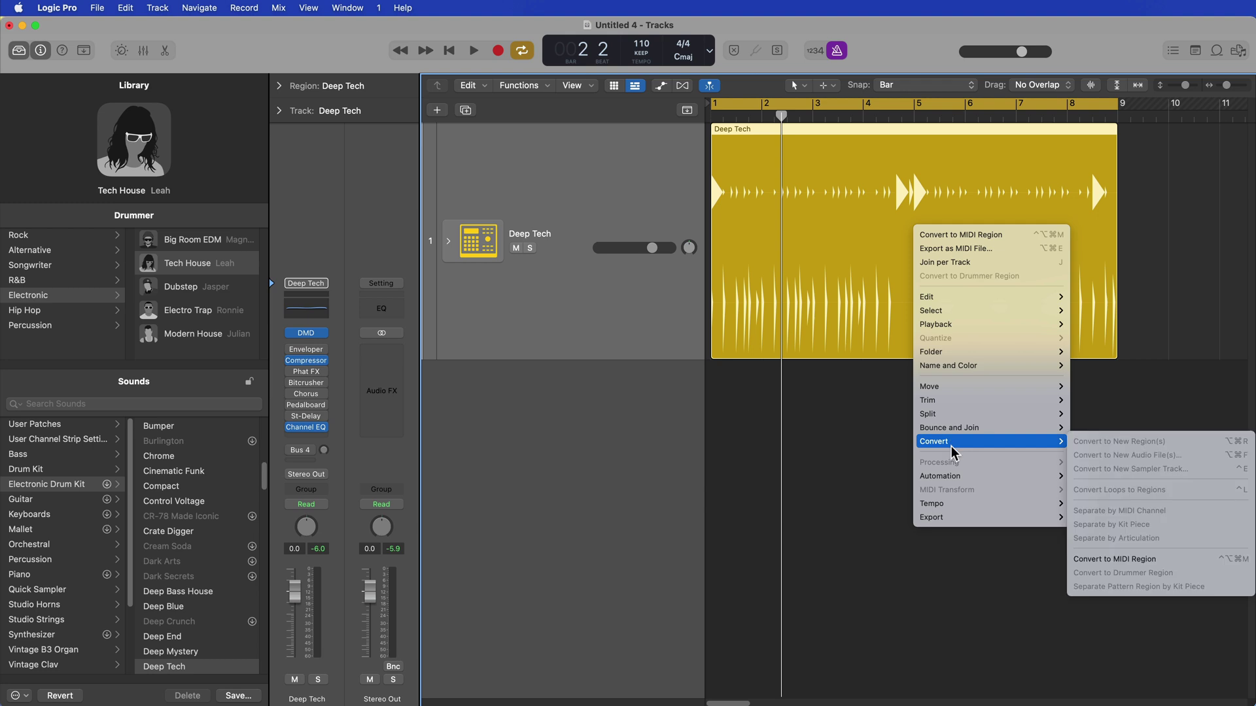
{"action": "left_click", "coordinate": [1174, 564]}
{"action": "double_click", "coordinate": [603, 310]}
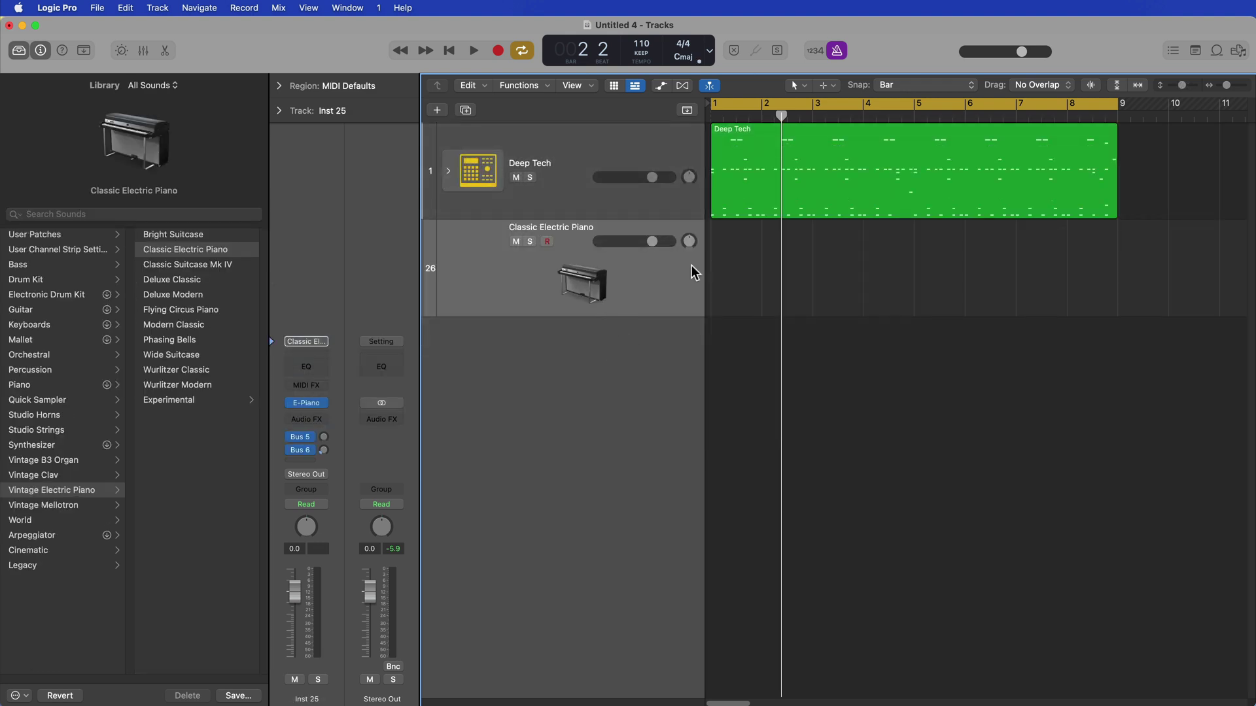
{"action": "left_click_drag", "start_coordinate": [818, 211], "coordinate": [915, 262]}
{"action": "left_click", "coordinate": [941, 320]}
Convert the left and right Deep Tech regions into pattern regions
{"action": "right_click", "coordinate": [793, 226]}
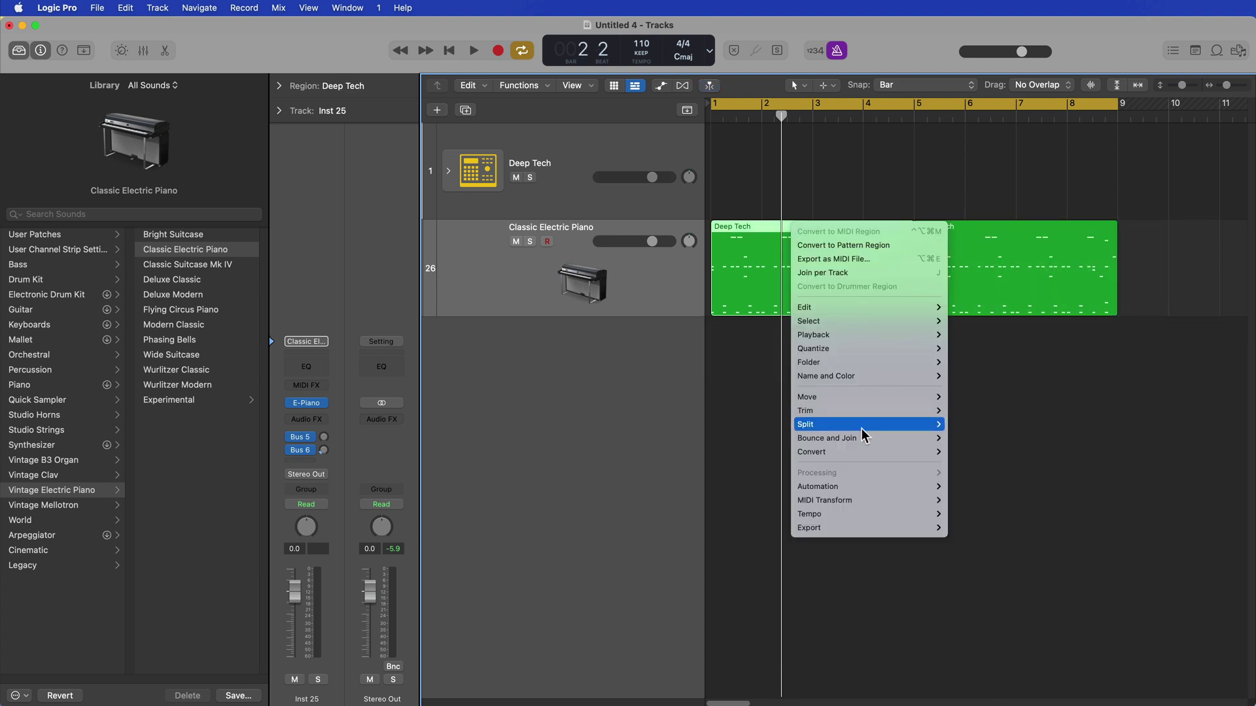
{"action": "mouse_move", "coordinate": [850, 452]}
{"action": "left_click", "coordinate": [1053, 611]}
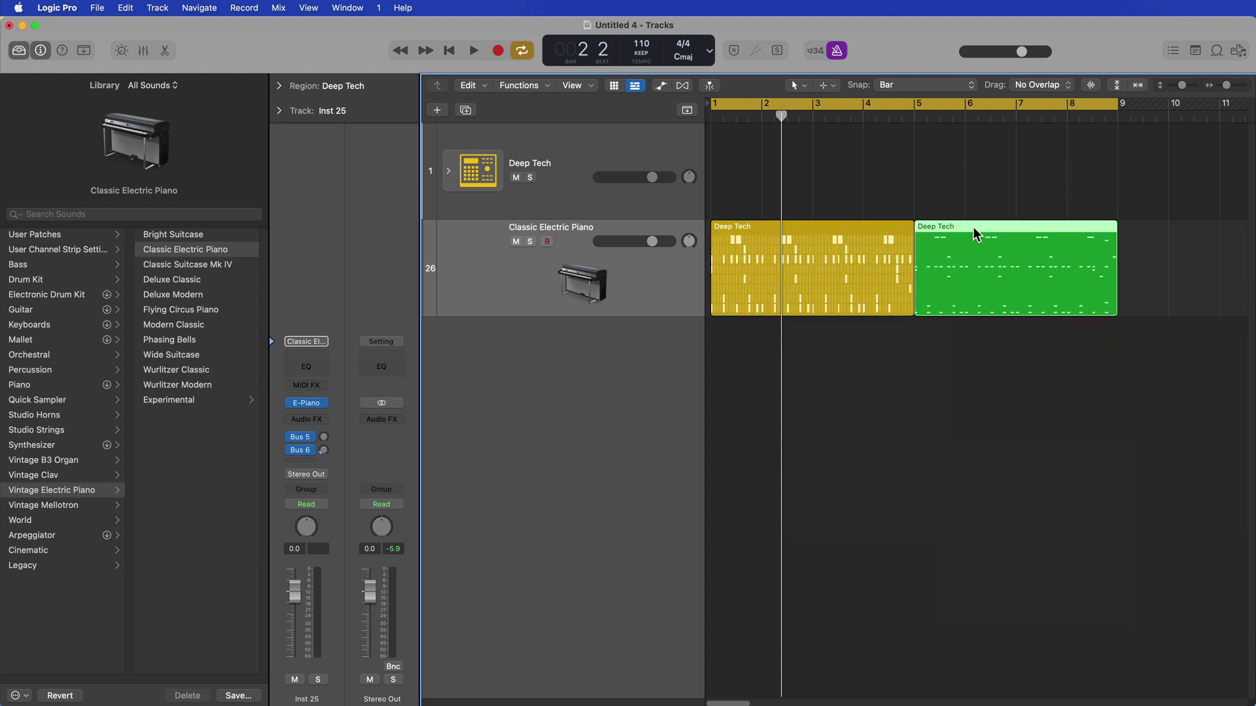
{"action": "right_click", "coordinate": [974, 229]}
{"action": "mouse_move", "coordinate": [1021, 455]}
{"action": "left_click", "coordinate": [1177, 618]}
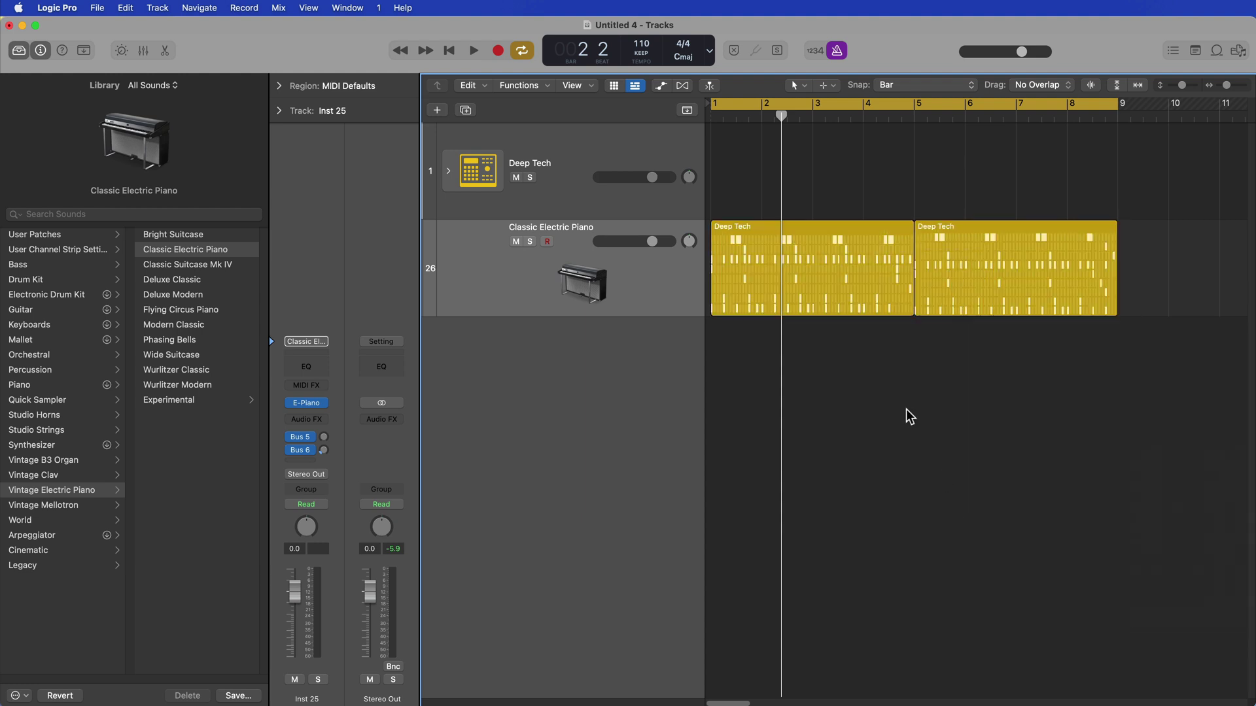
Move both pattern regions onto the Deep Tech track, delete the empty piano track, and enlarge Deep Tech
{"action": "left_click_drag", "start_coordinate": [832, 283], "coordinate": [800, 217]}
{"action": "left_click", "coordinate": [642, 283]}
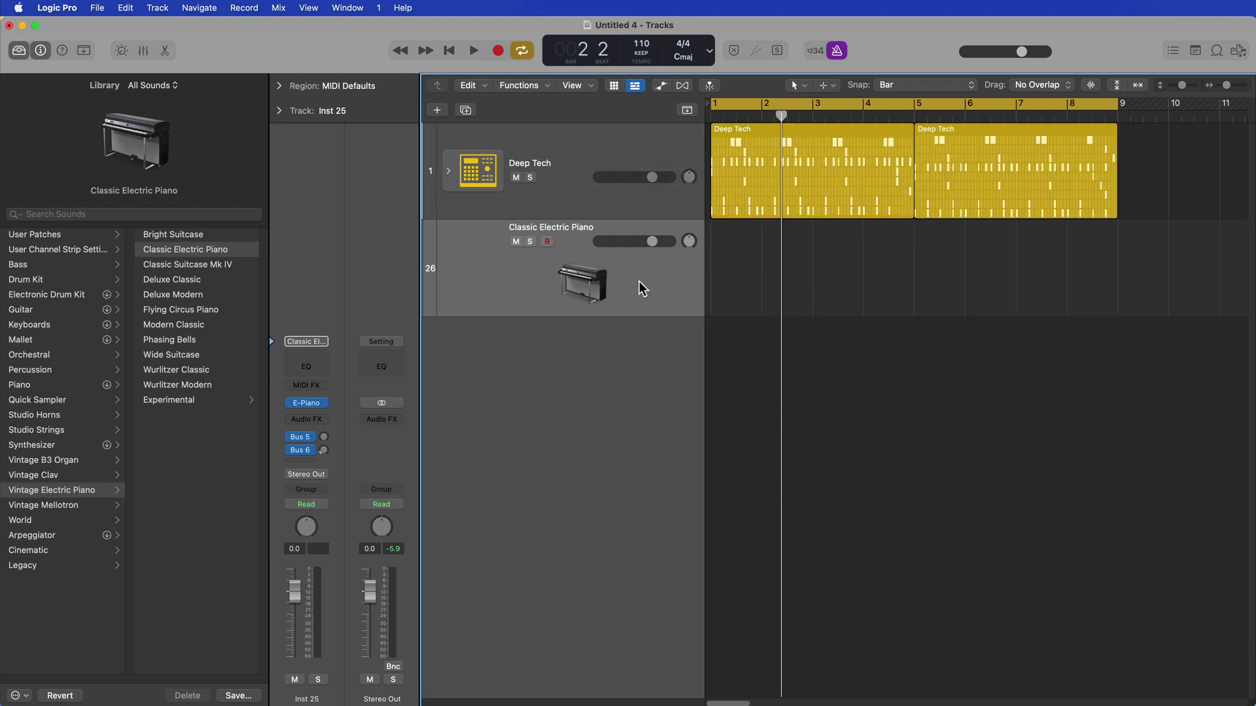
{"action": "key", "text": "super+BackSpace"}
{"action": "left_click_drag", "start_coordinate": [623, 218], "coordinate": [600, 397]}
Open the Deep Tech pattern region in the Step Sequencer, showing 64 steps across eight drum rows
{"action": "double_click", "coordinate": [832, 343]}
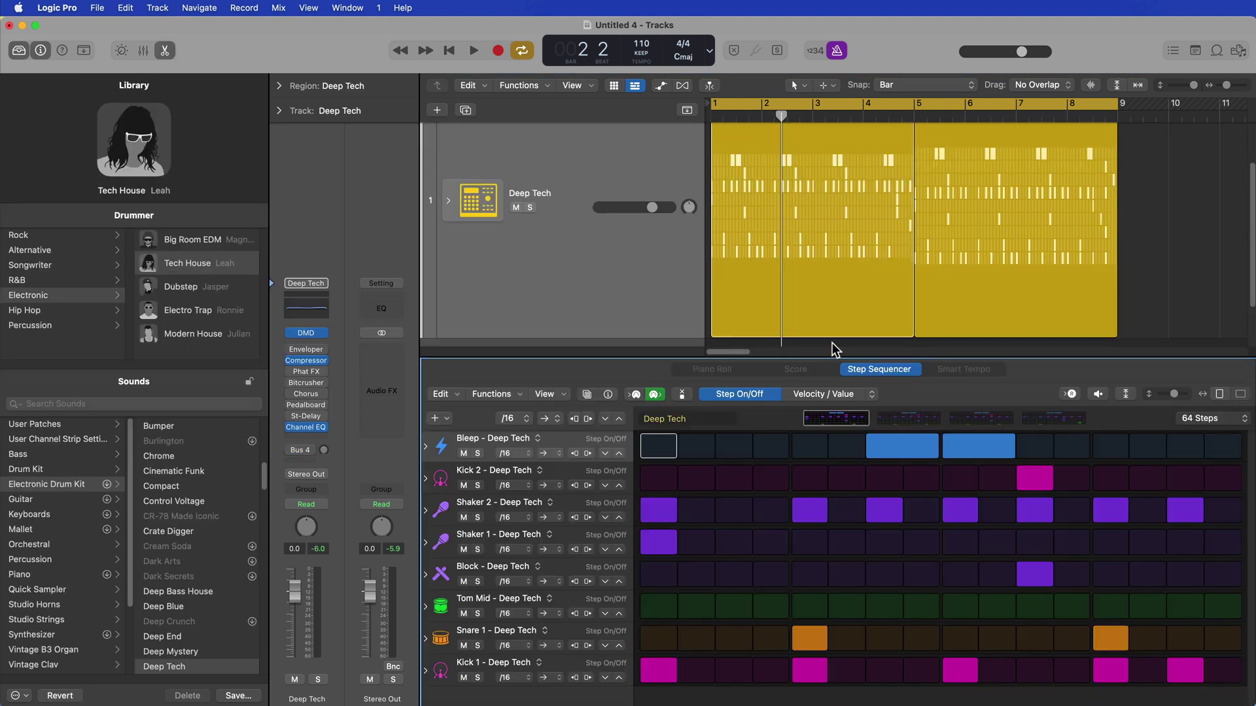